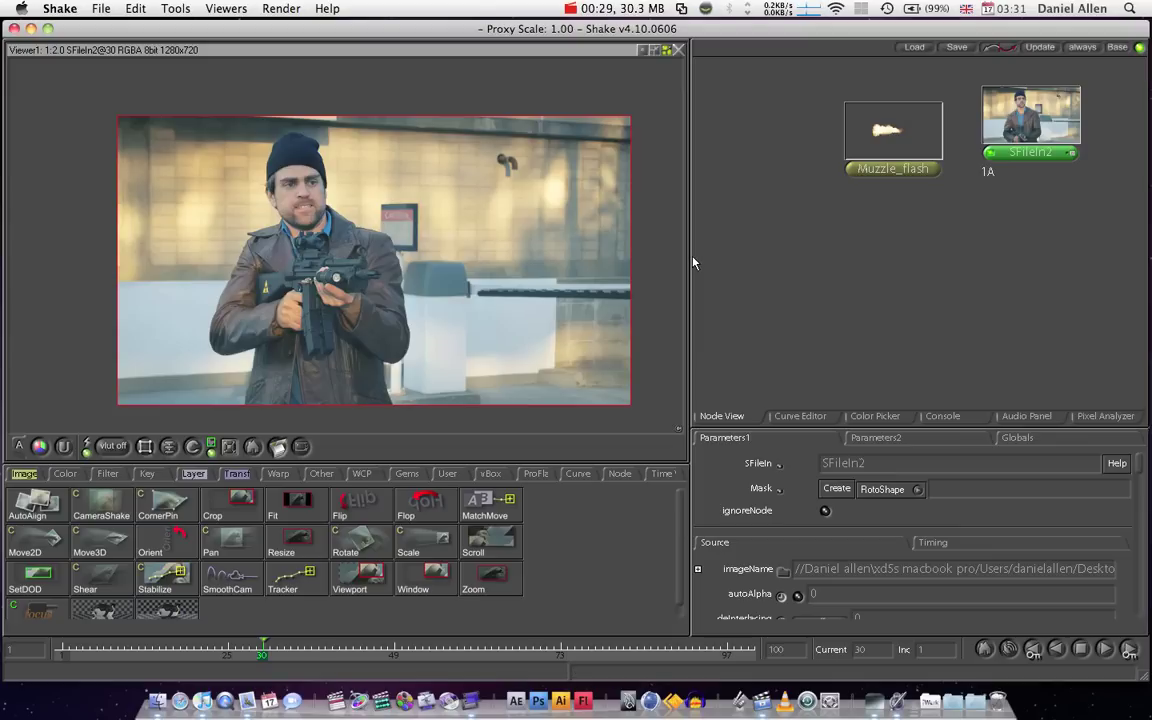
{"action": "left_click_drag", "start_coordinate": [1015, 153], "coordinate": [1017, 172]}
{"action": "left_click", "coordinate": [893, 183]}
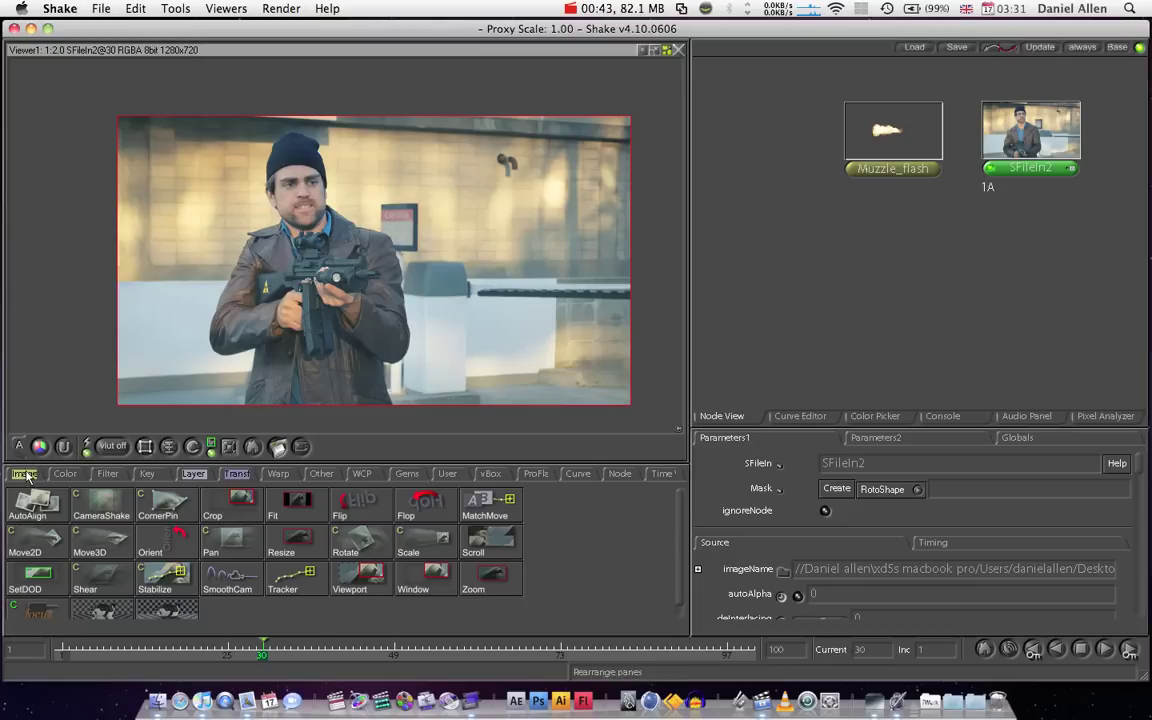
{"action": "left_click", "coordinate": [21, 476]}
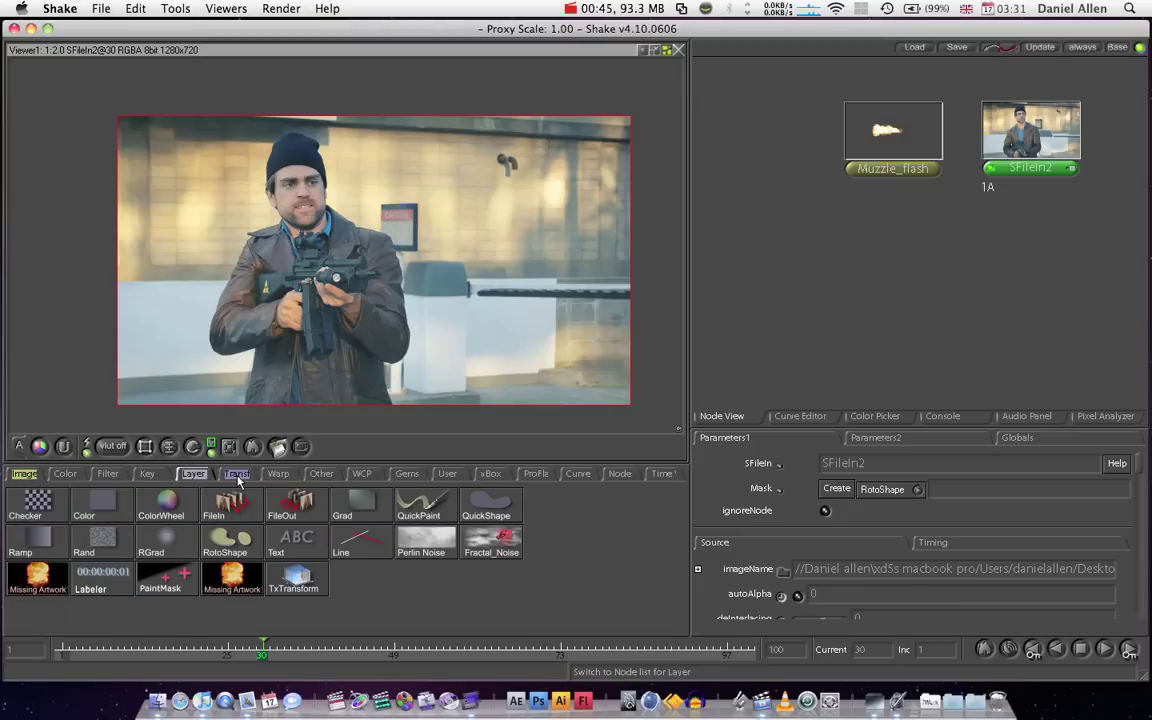
{"action": "left_click", "coordinate": [272, 476]}
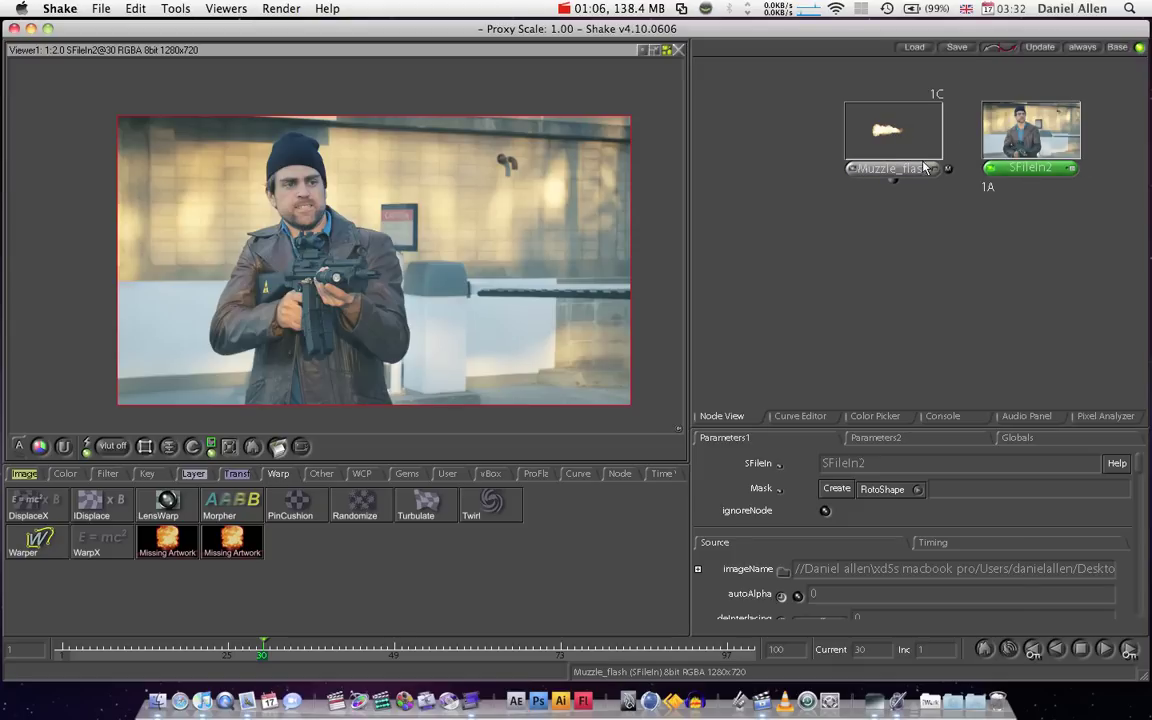
- Arrange the Muzzle_flash and SFileIn2 nodes side by side, with Muzzle_flash to the left and a gap between them
{"action": "left_click_drag", "start_coordinate": [1007, 171], "coordinate": [758, 162]}
{"action": "left_click_drag", "start_coordinate": [873, 172], "coordinate": [925, 162]}
{"action": "left_click_drag", "start_coordinate": [781, 150], "coordinate": [1051, 150]}
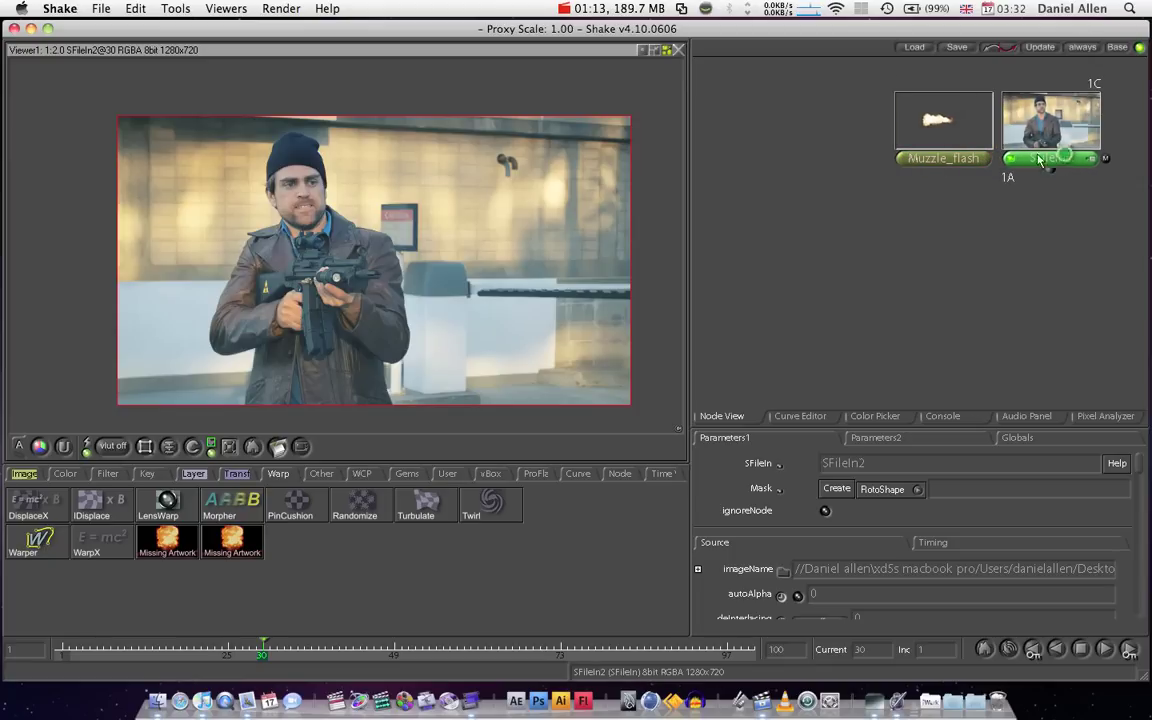
{"action": "left_click_drag", "start_coordinate": [973, 167], "coordinate": [930, 167]}
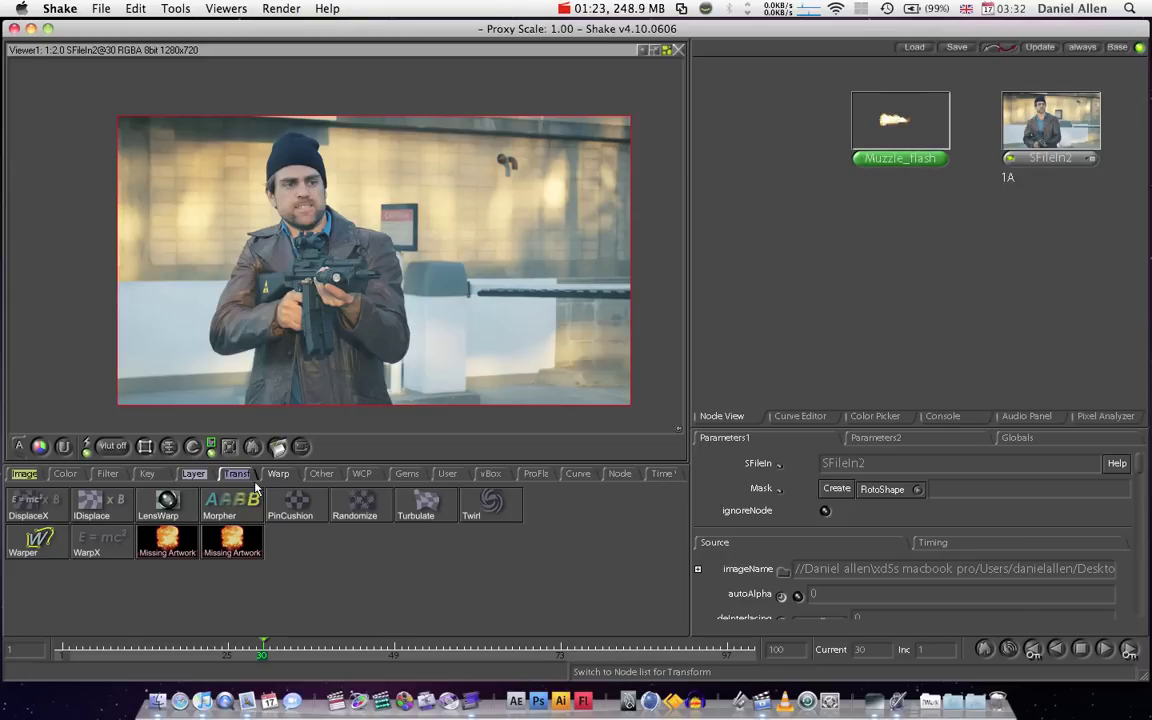
- Add an Over node with Muzzle_flash as its foreground, place it below both clips, and connect SFileIn2 as its background
{"action": "left_click", "coordinate": [195, 476]}
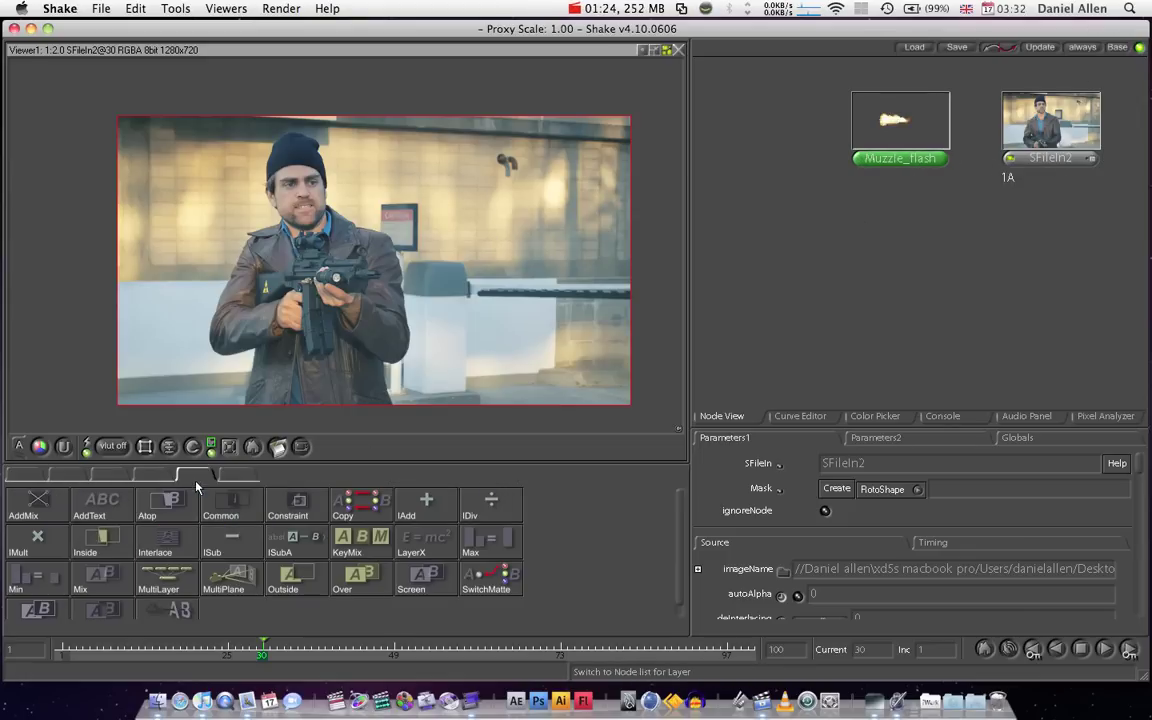
{"action": "left_click", "coordinate": [348, 580]}
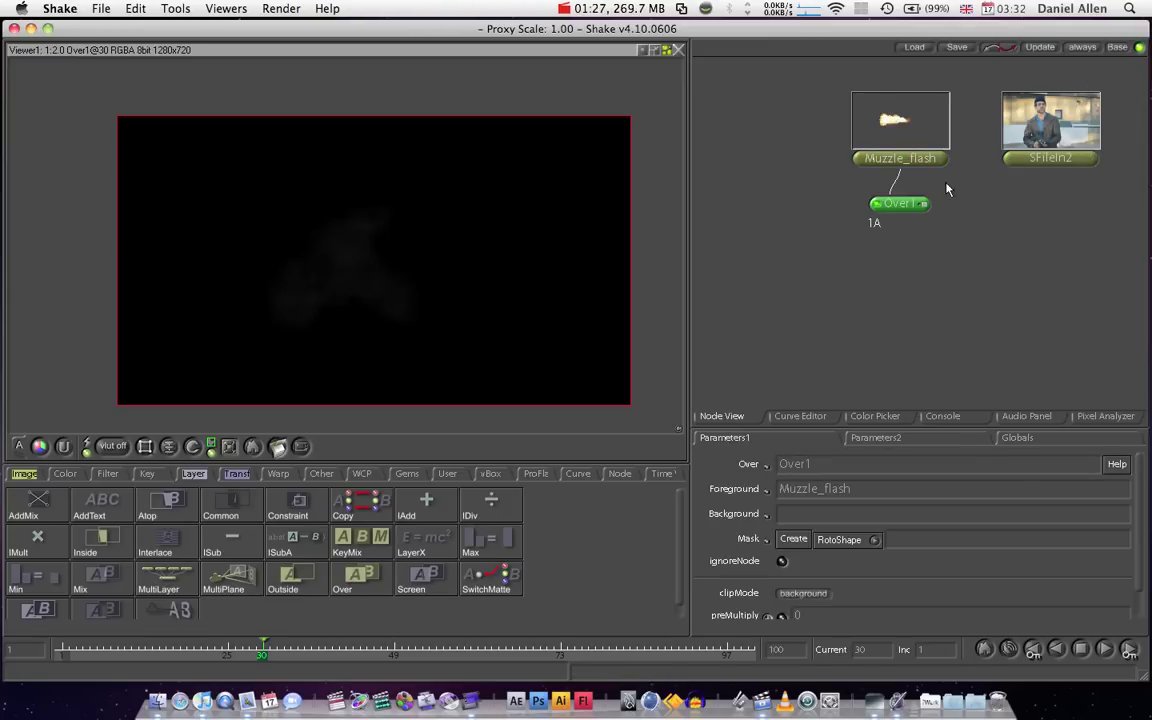
{"action": "left_click_drag", "start_coordinate": [903, 206], "coordinate": [923, 300]}
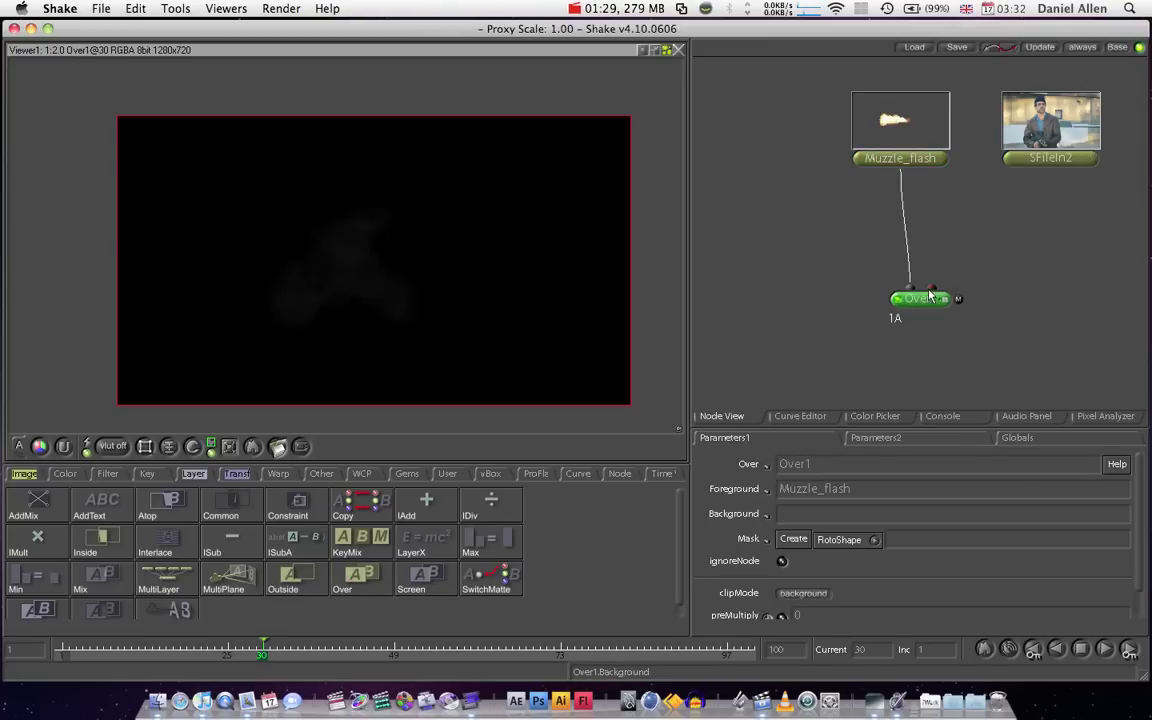
{"action": "left_click_drag", "start_coordinate": [978, 224], "coordinate": [1050, 157]}
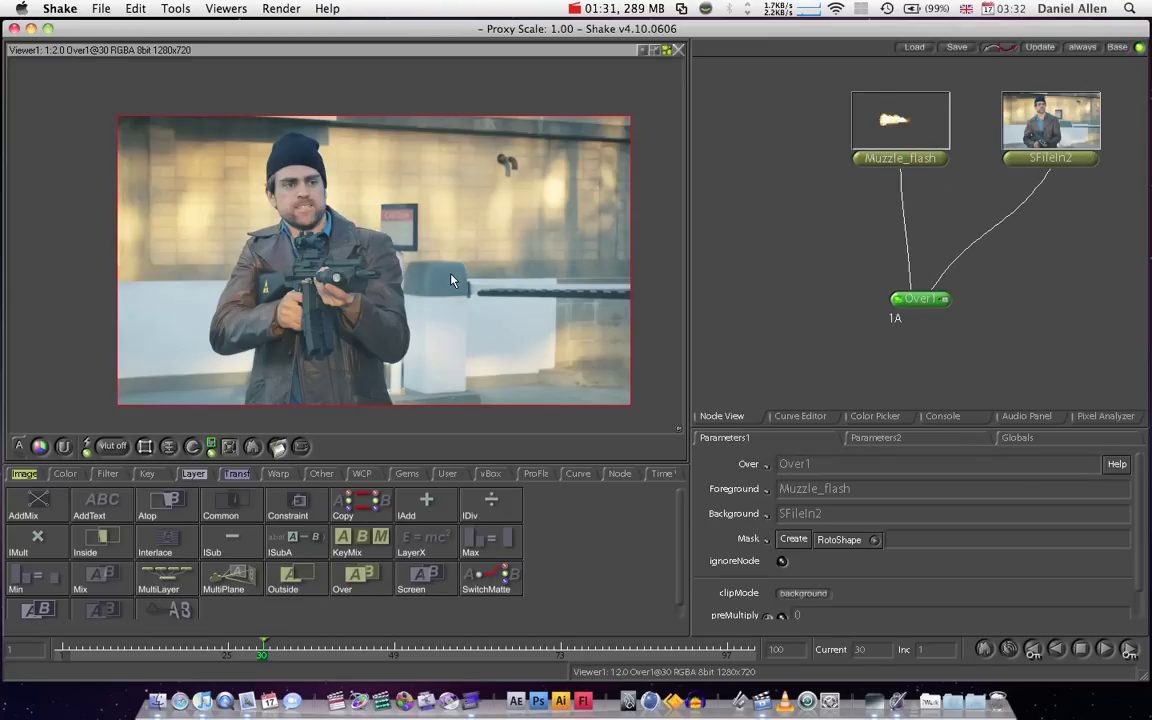
- Examine the timing of the Muzzle_flash clip against the background footage in the Time View
{"action": "left_click", "coordinate": [905, 159]}
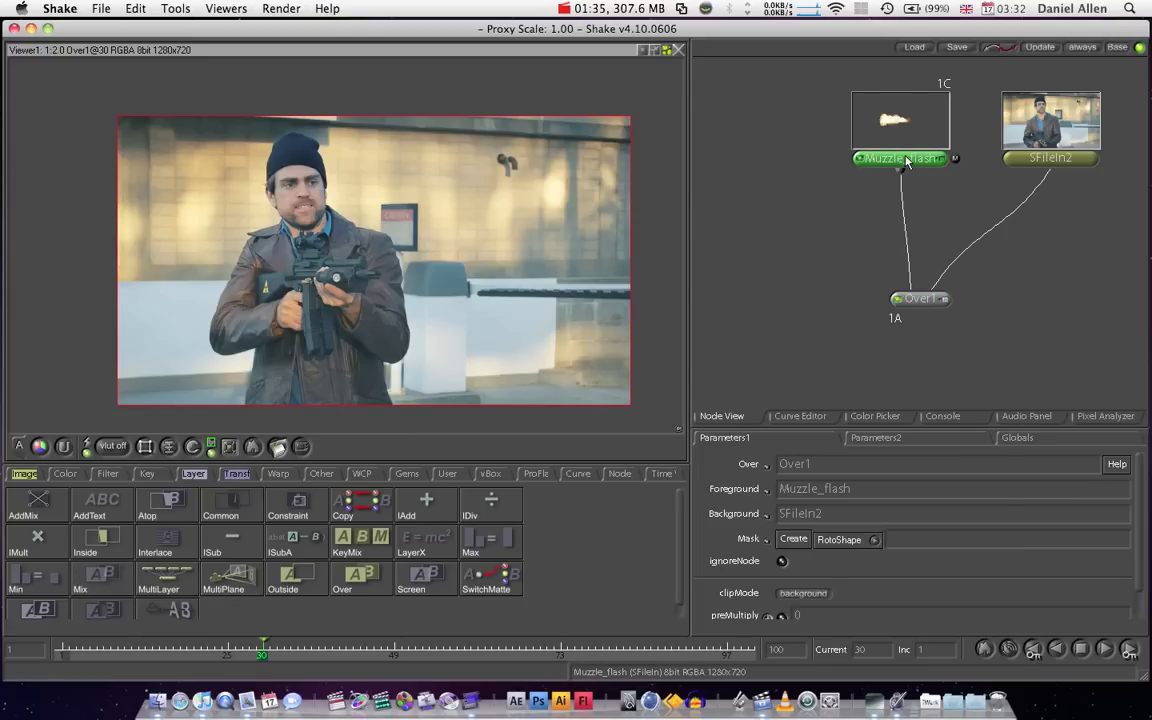
{"action": "left_click", "coordinate": [620, 474]}
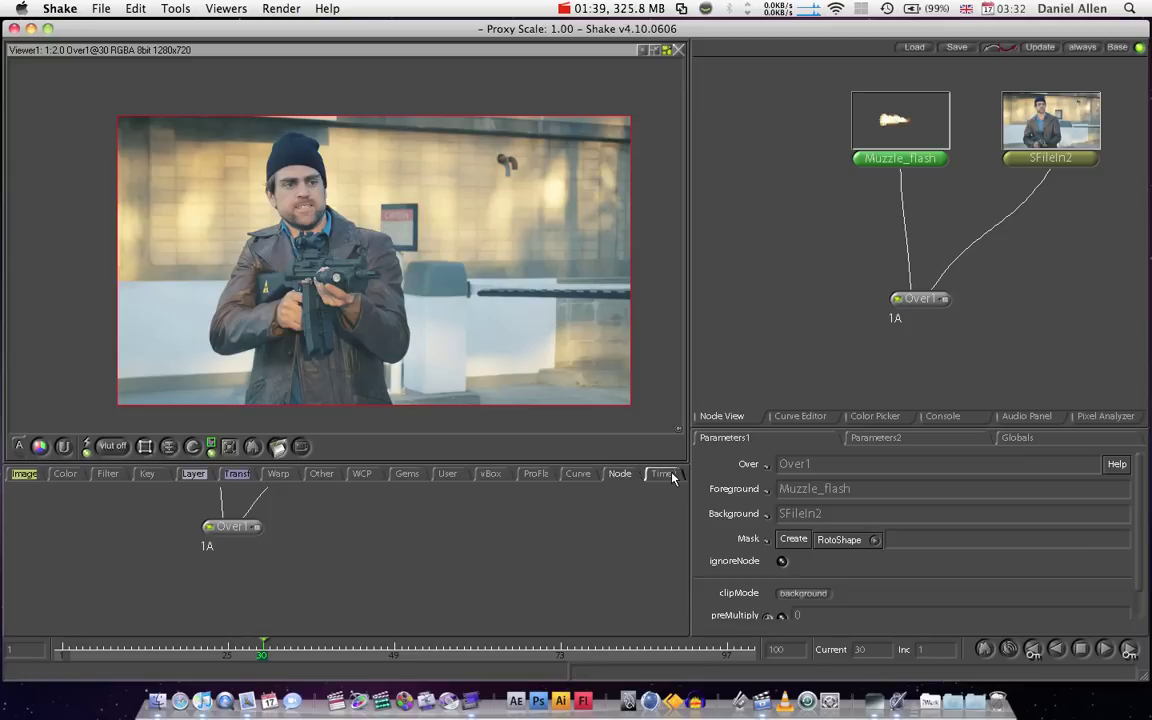
{"action": "left_click", "coordinate": [663, 474]}
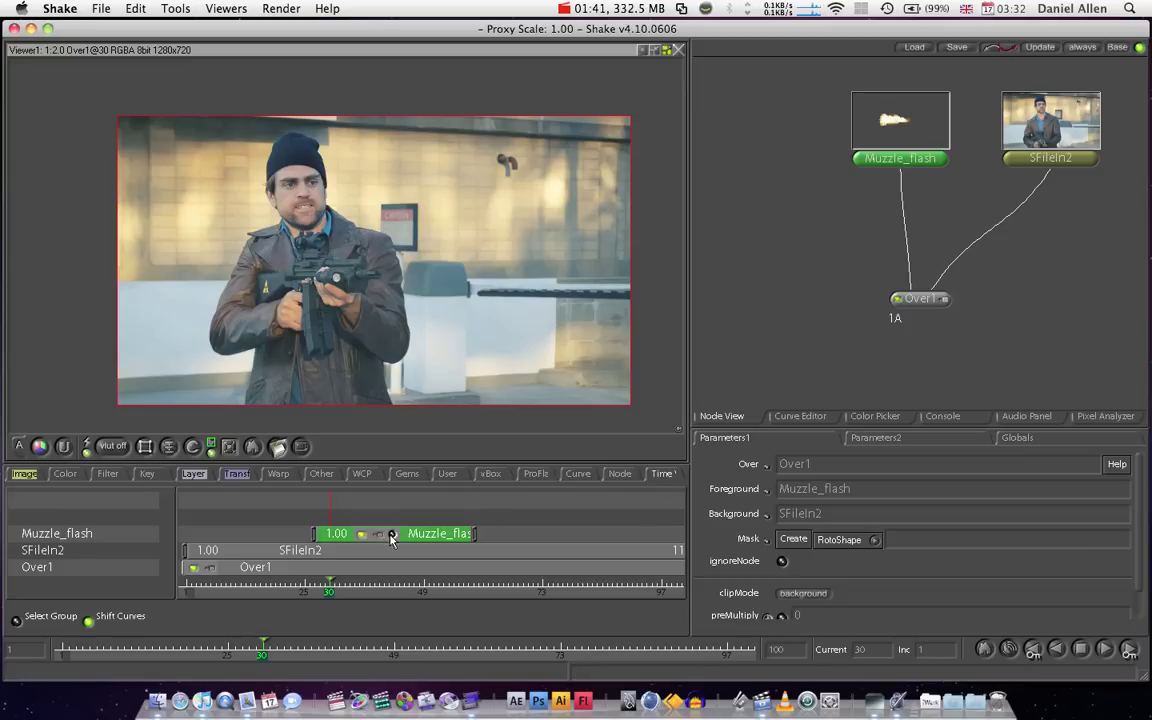
{"action": "left_click", "coordinate": [306, 505]}
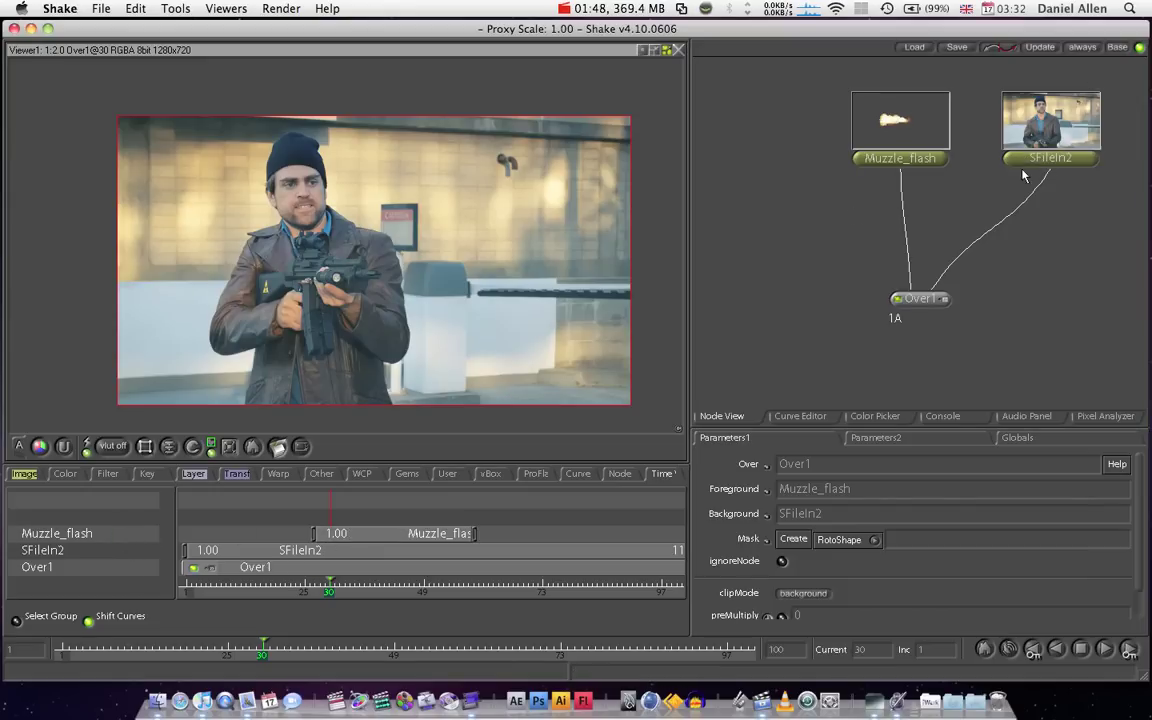
- Rename the SFileIn2 node to Plate
{"action": "double_click", "coordinate": [1045, 160]}
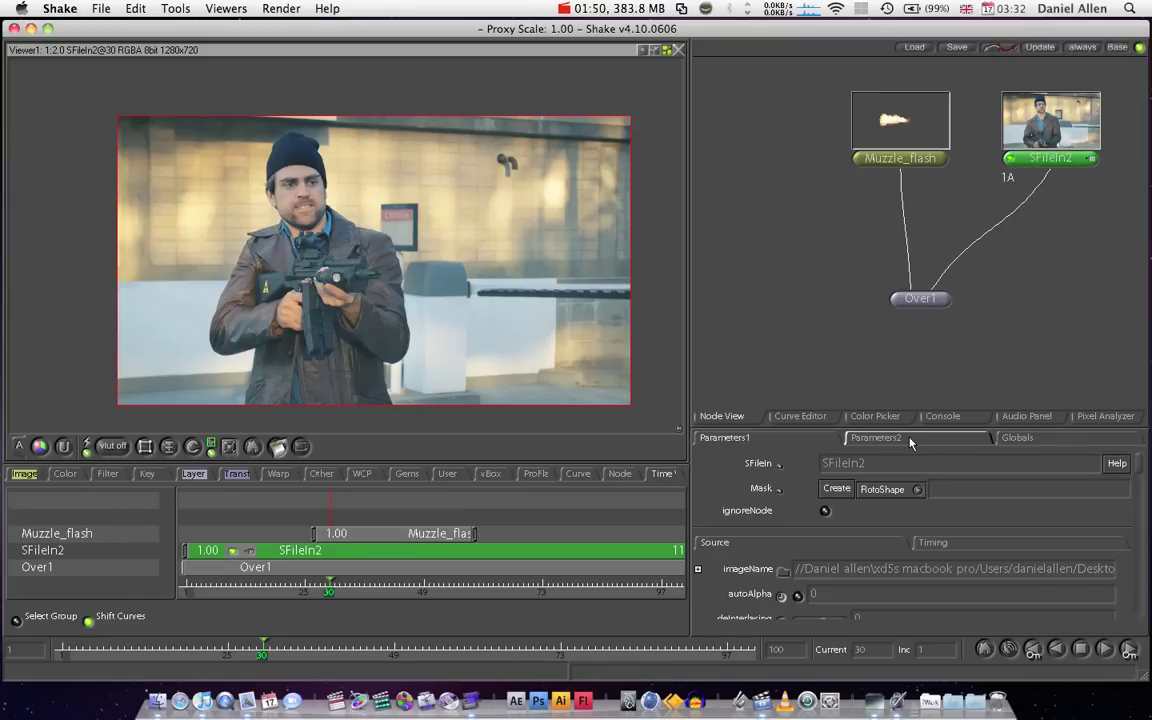
{"action": "double_click", "coordinate": [860, 464]}
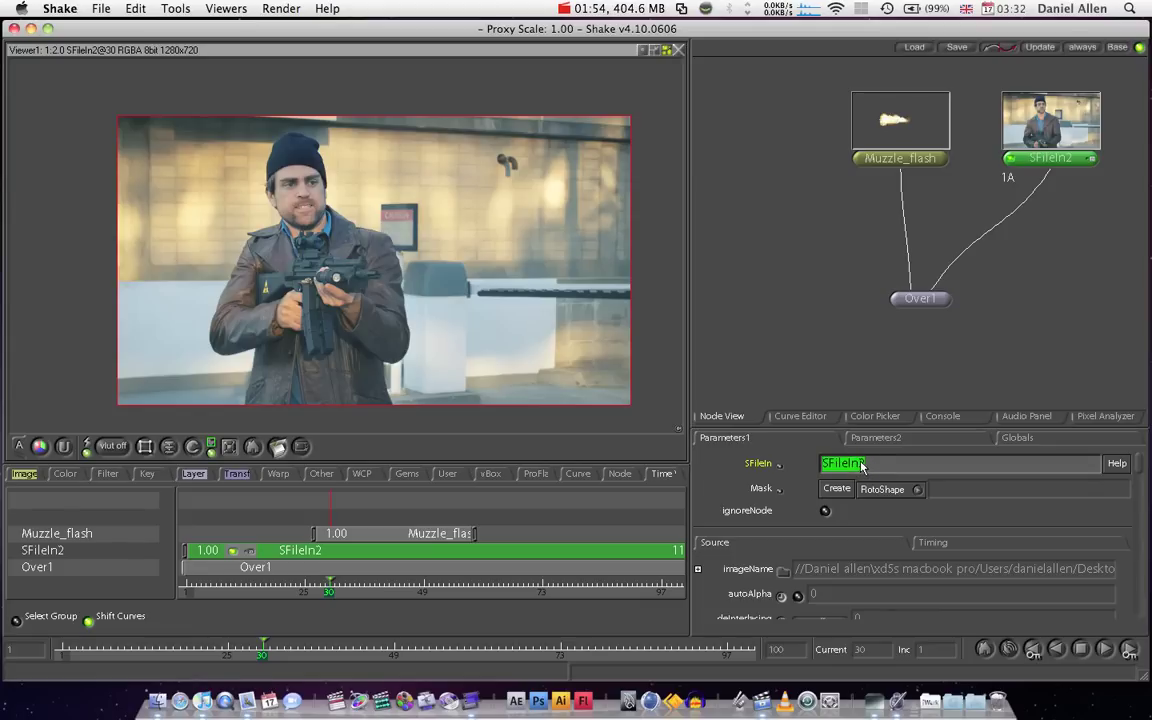
{"action": "type", "text": "Plate"}
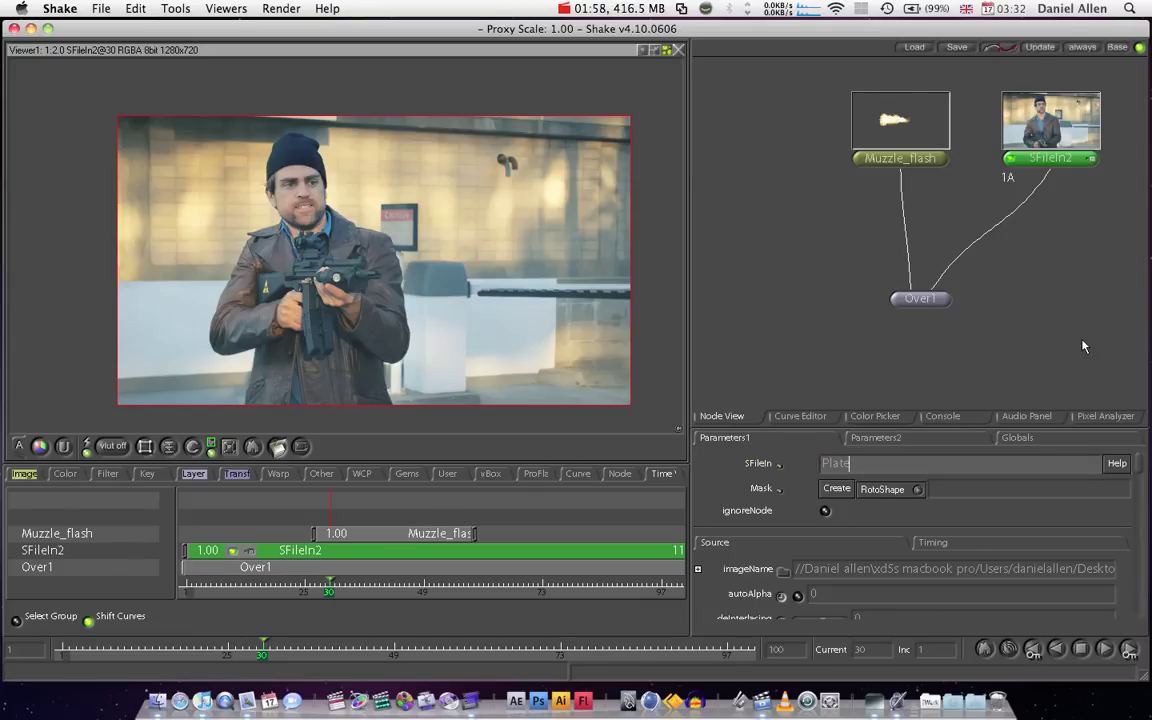
{"action": "key", "text": "Return"}
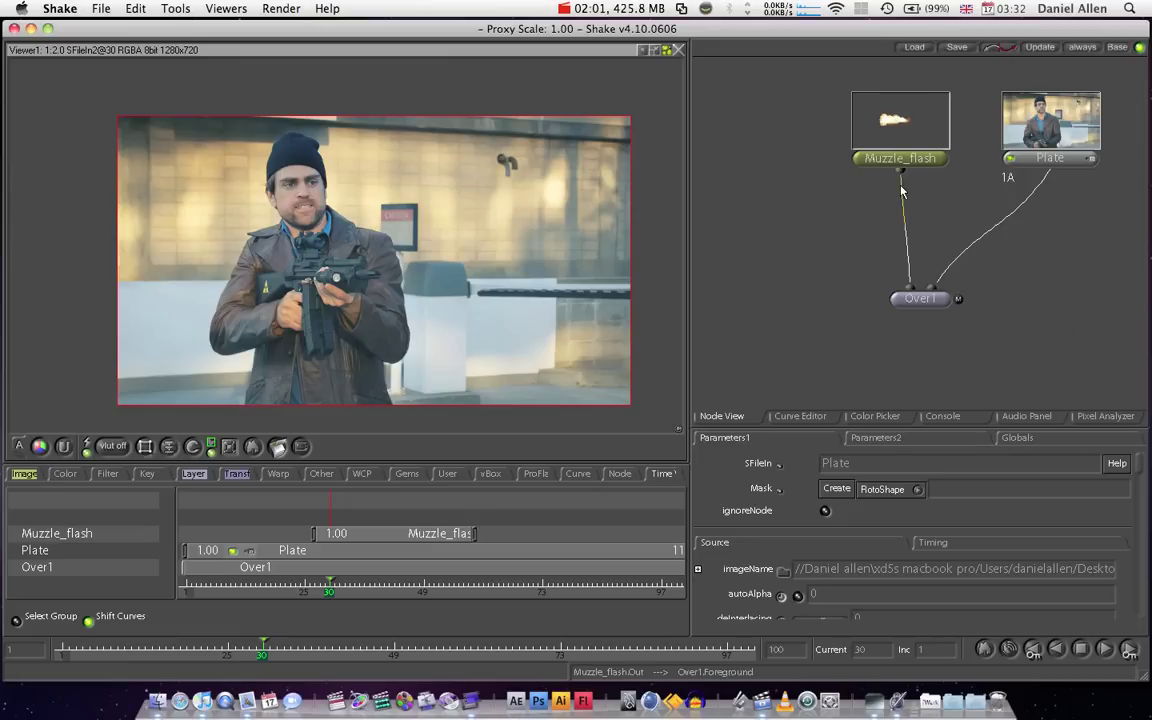
- View the Over1 composite and check the muzzle flash at frames 28, 26 and 27
{"action": "mouse_move", "coordinate": [883, 170]}
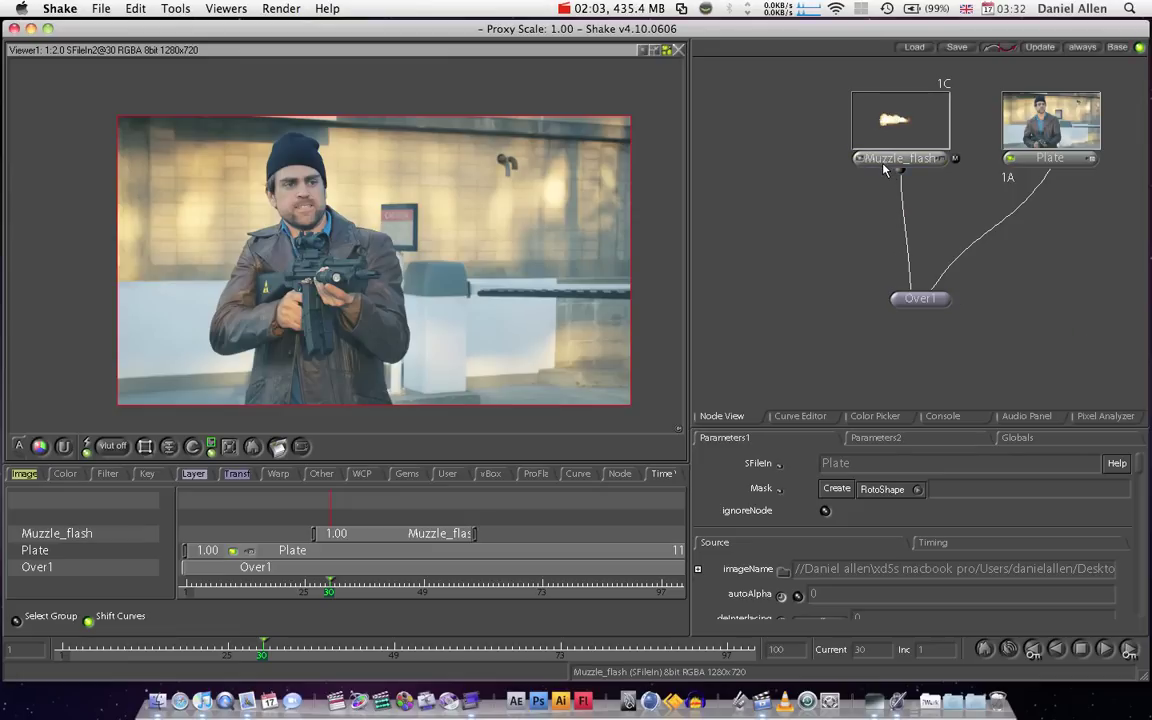
{"action": "left_click", "coordinate": [917, 300]}
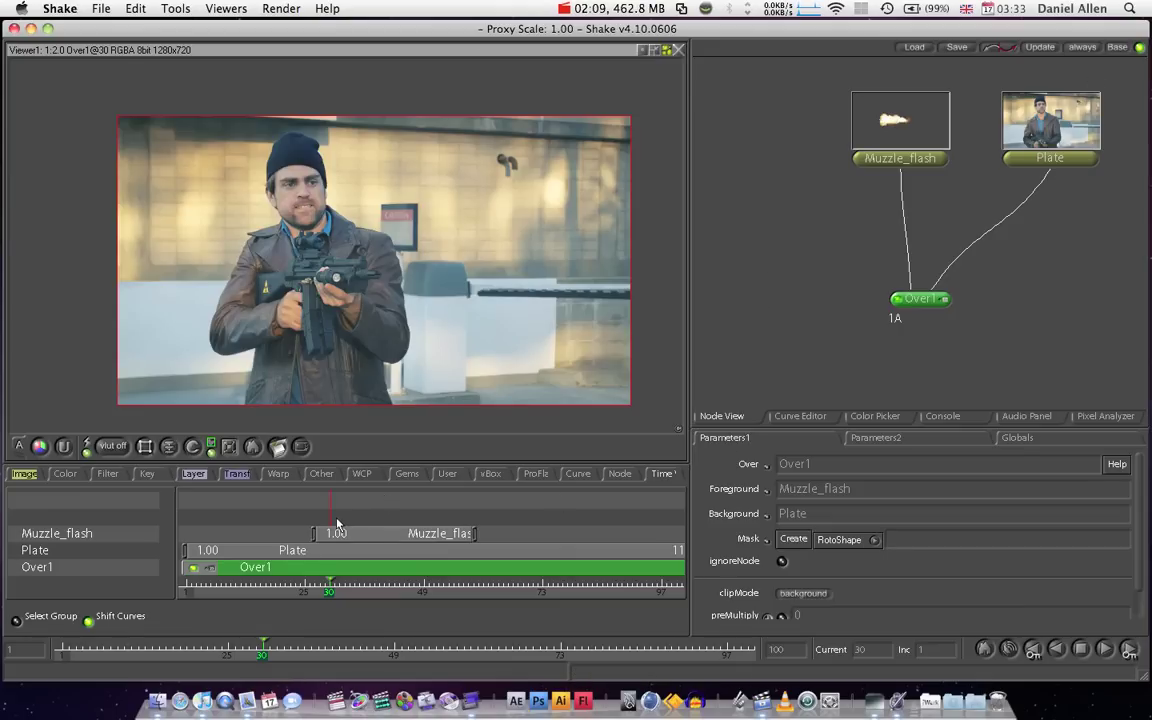
{"action": "left_click", "coordinate": [398, 537]}
{"action": "mouse_move", "coordinate": [398, 537]}
{"action": "left_mouse_down"}
{"action": "mouse_move", "coordinate": [278, 533]}
{"action": "mouse_move", "coordinate": [417, 537]}
{"action": "left_mouse_up"}
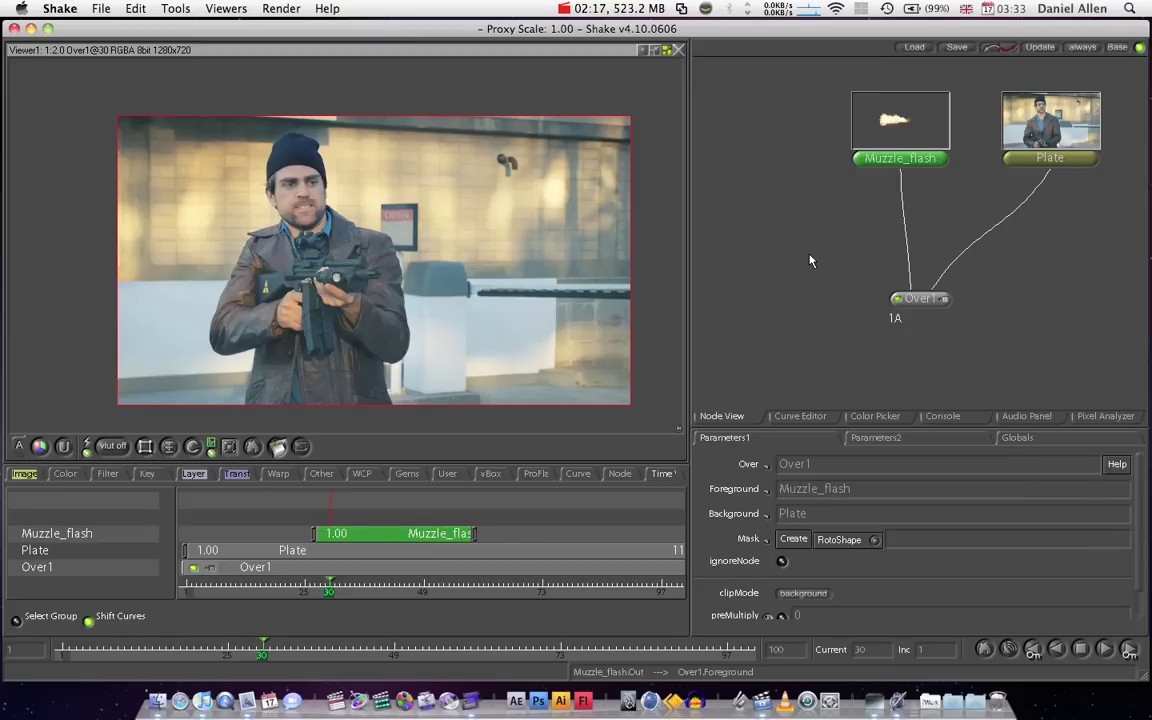
{"action": "mouse_move", "coordinate": [263, 638]}
{"action": "left_mouse_down"}
{"action": "mouse_move", "coordinate": [229, 638]}
{"action": "mouse_move", "coordinate": [248, 638]}
{"action": "left_mouse_up"}
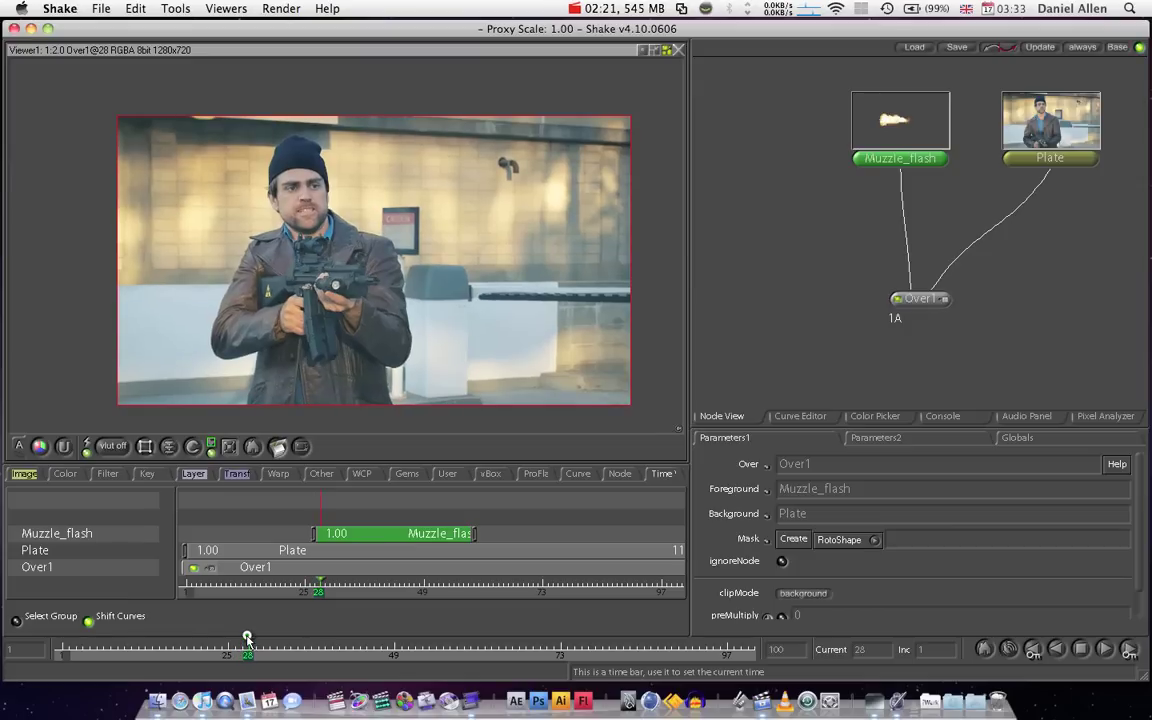
{"action": "left_click", "coordinate": [918, 300]}
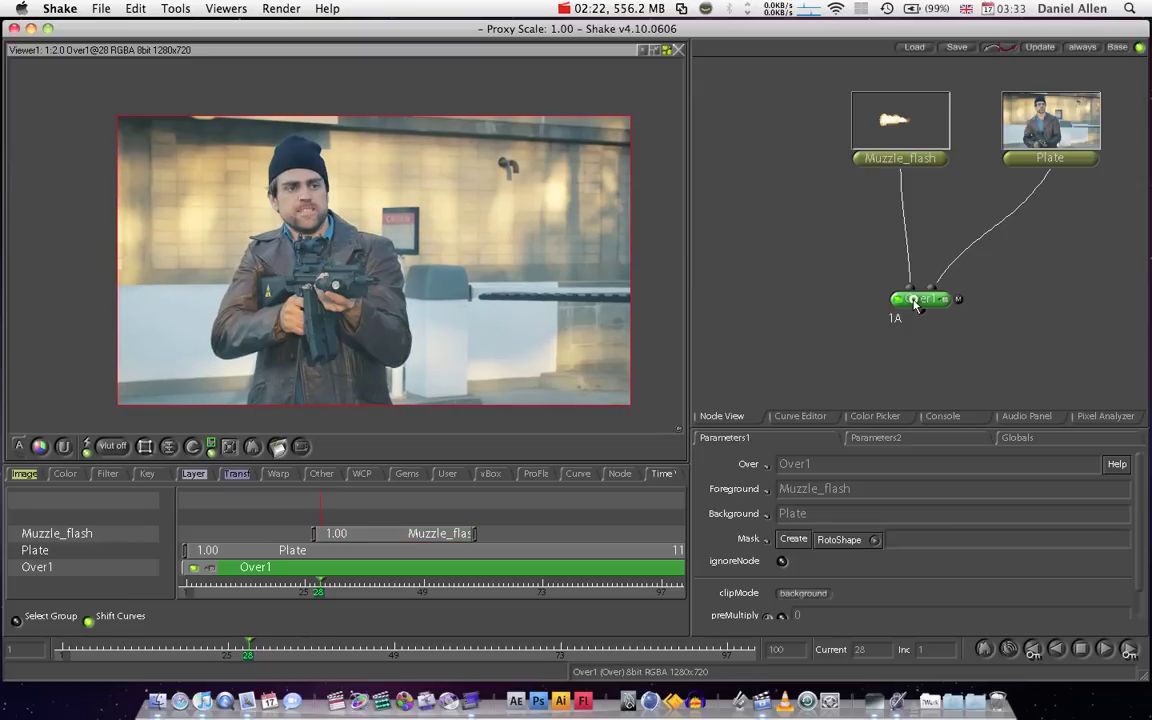
{"action": "left_click", "coordinate": [233, 648]}
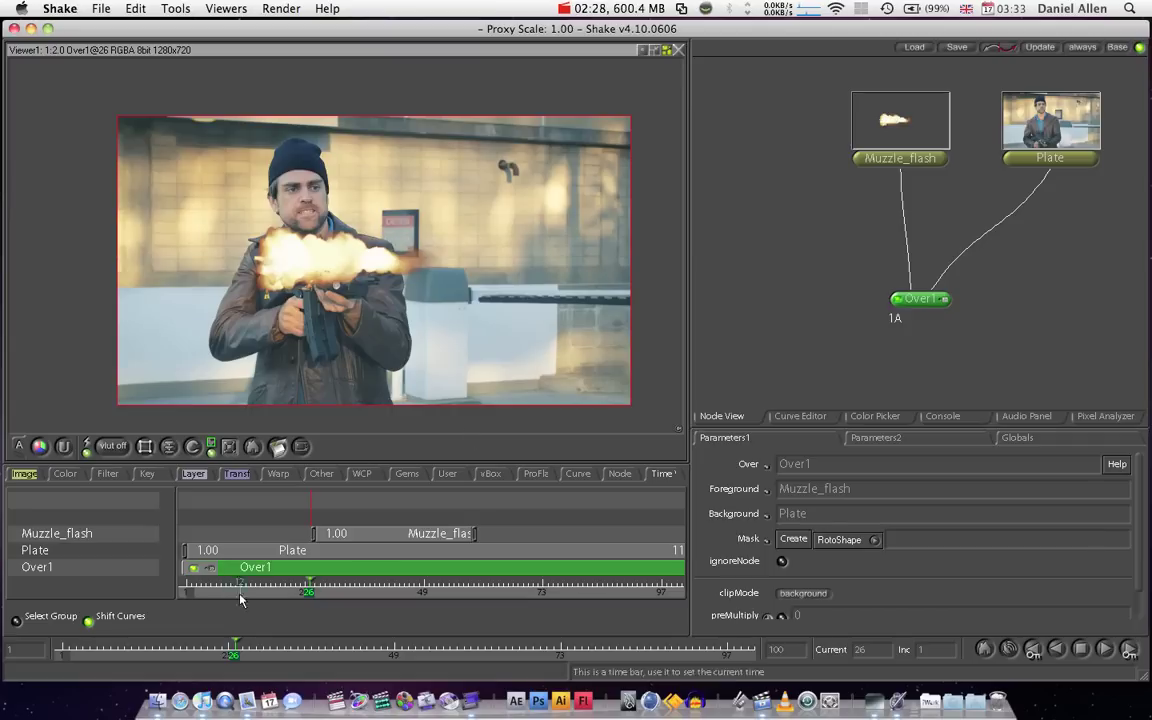
{"action": "left_click", "coordinate": [241, 643]}
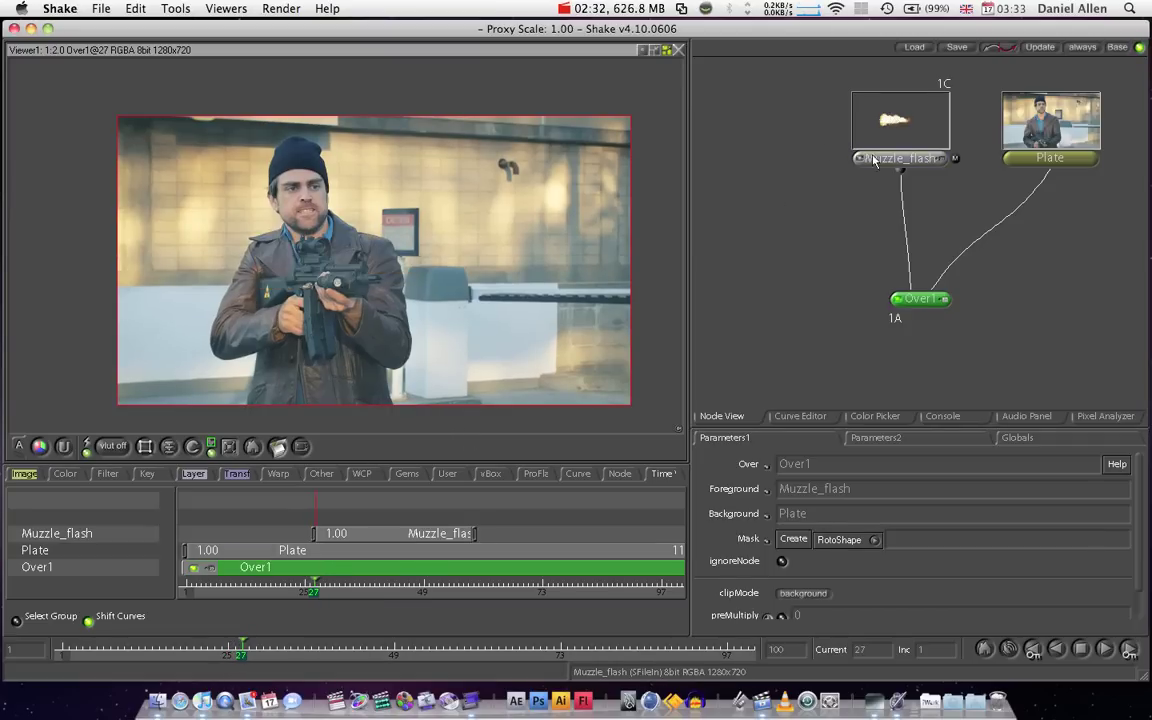
- Move Muzzle_flash further out to the left and add an unconnected RotoShape node below Plate
{"action": "left_click_drag", "start_coordinate": [885, 168], "coordinate": [794, 200]}
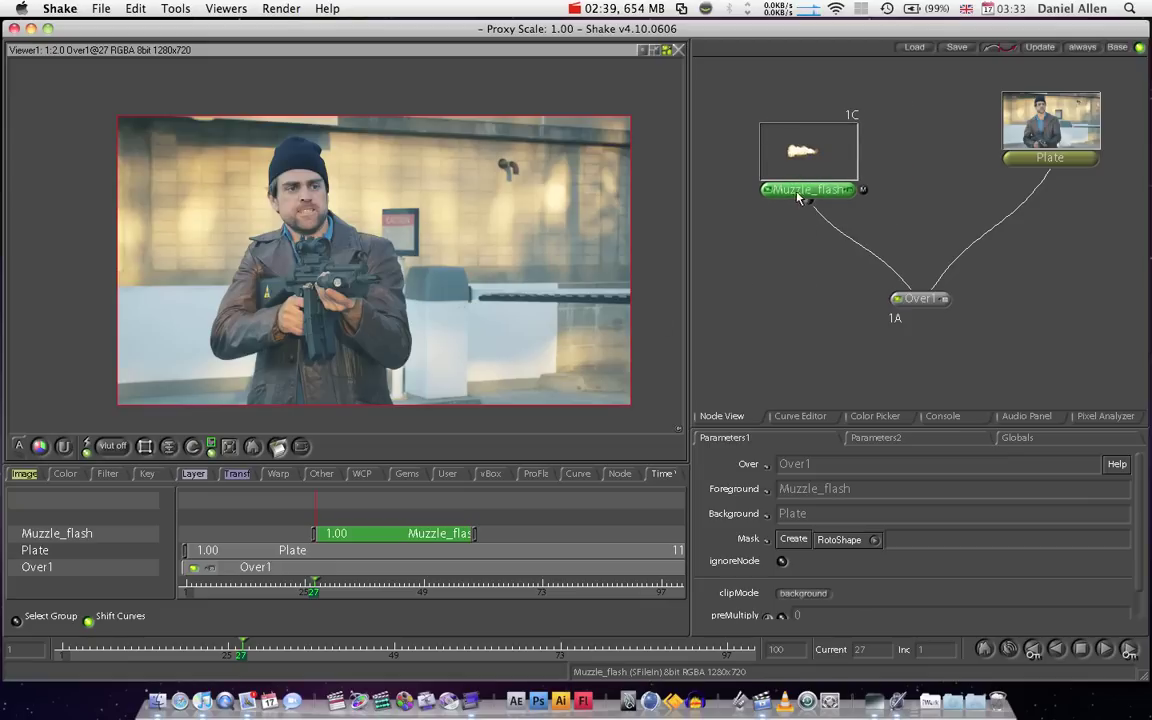
{"action": "mouse_move", "coordinate": [797, 194]}
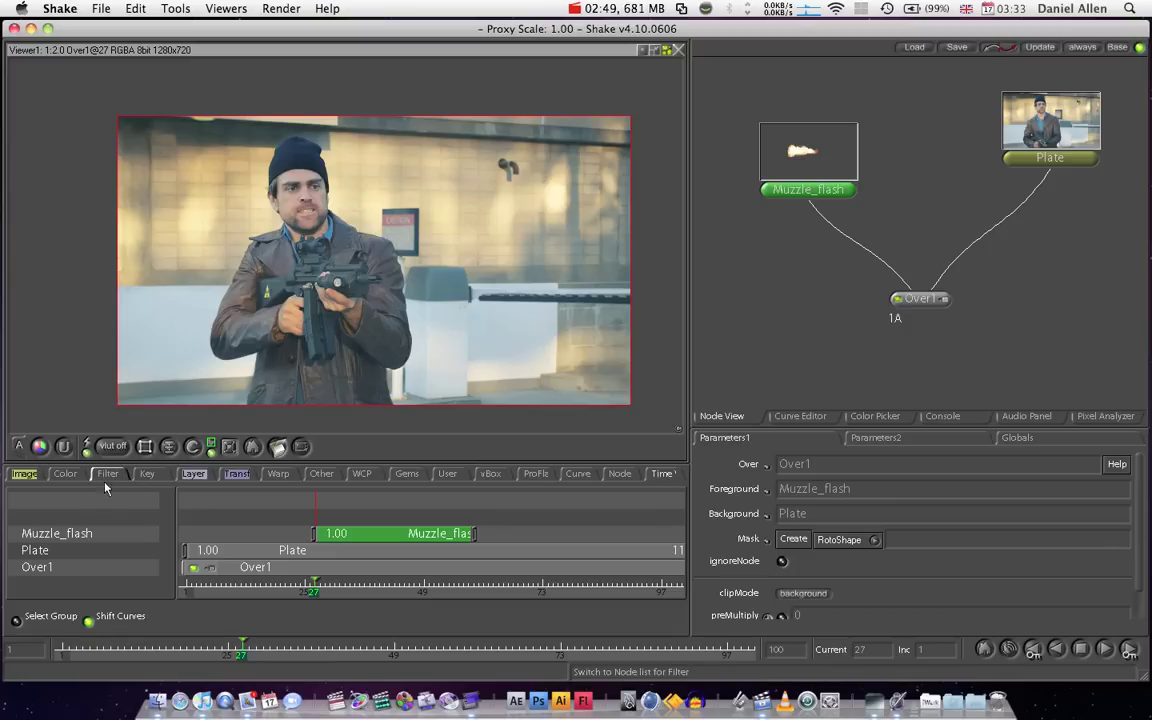
{"action": "left_click", "coordinate": [32, 476]}
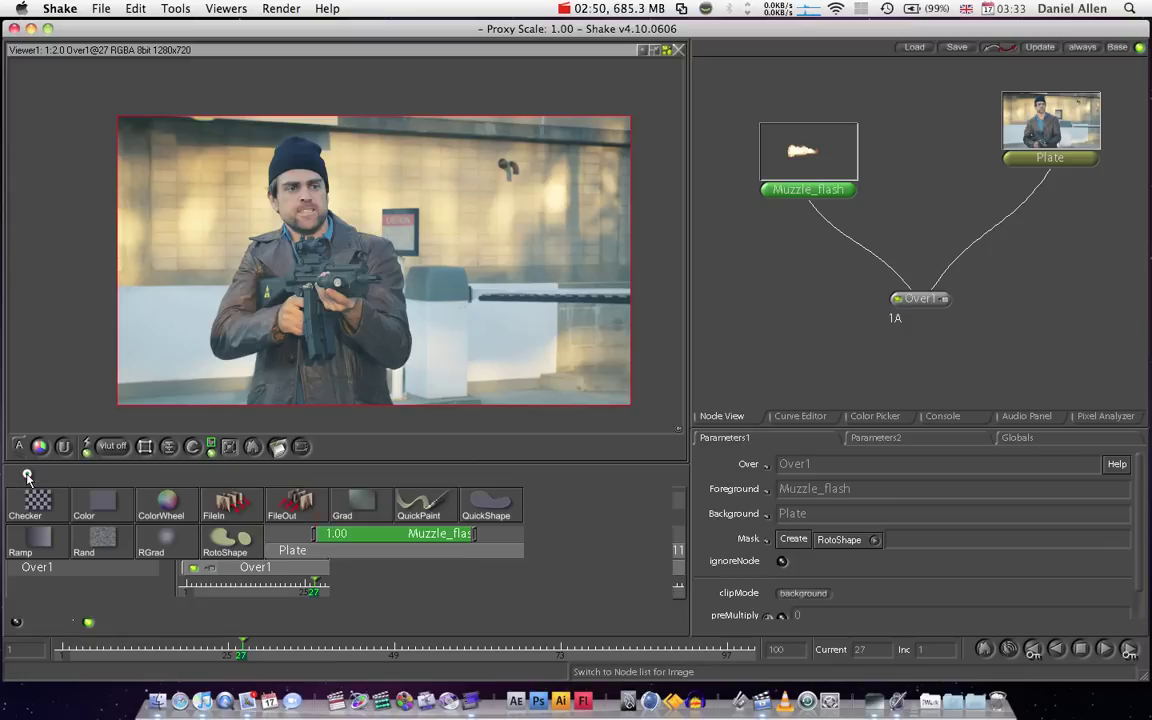
{"action": "left_click", "coordinate": [225, 545]}
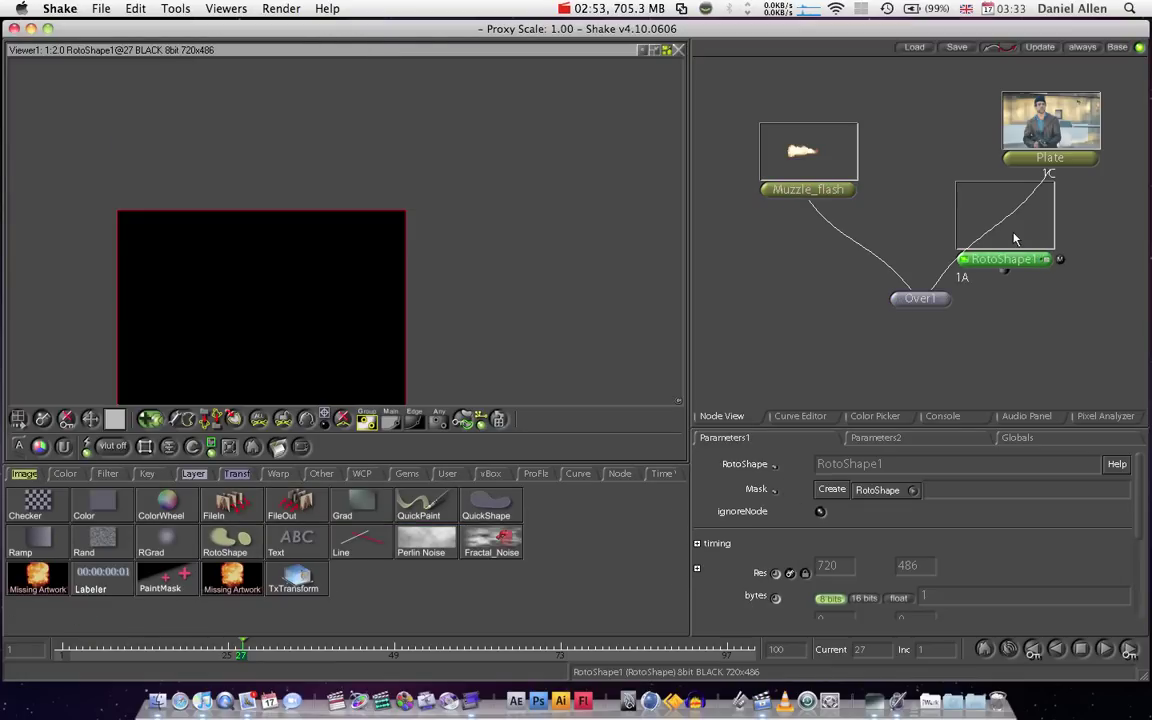
{"action": "left_click_drag", "start_coordinate": [1007, 259], "coordinate": [1029, 259]}
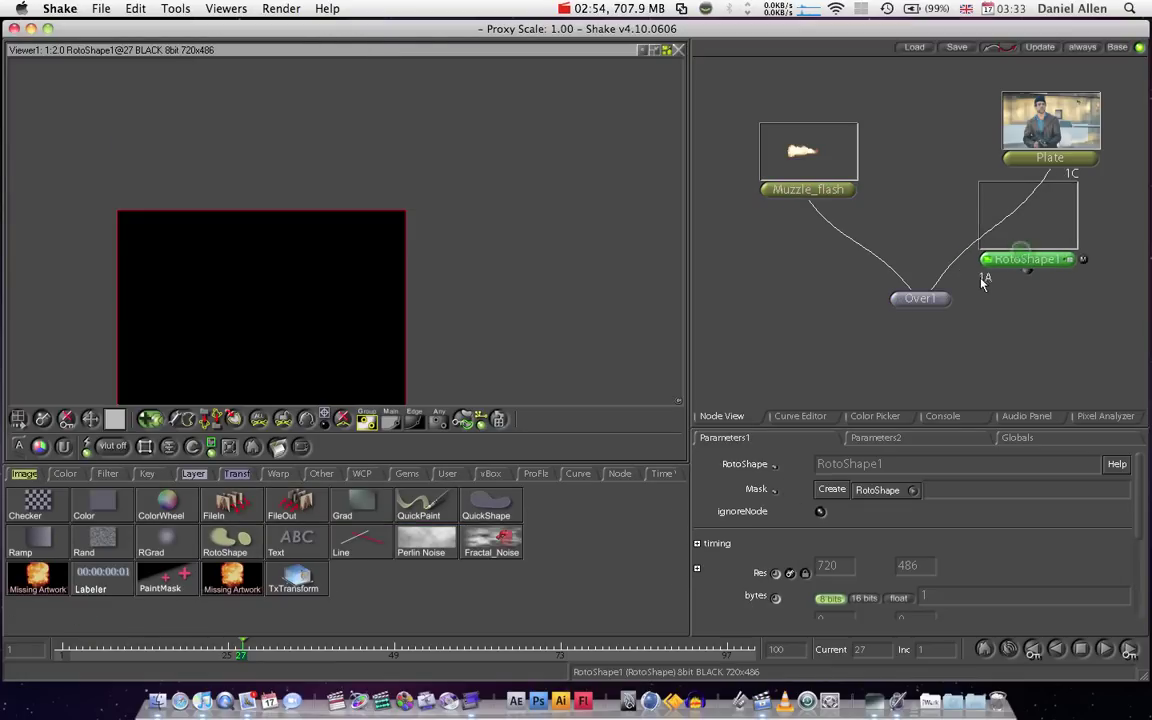
- Draw a closed roto shape loosely around the muzzle flash at frame 26, following its rear edge, while viewing the Over1 composite
{"action": "left_click", "coordinate": [898, 299]}
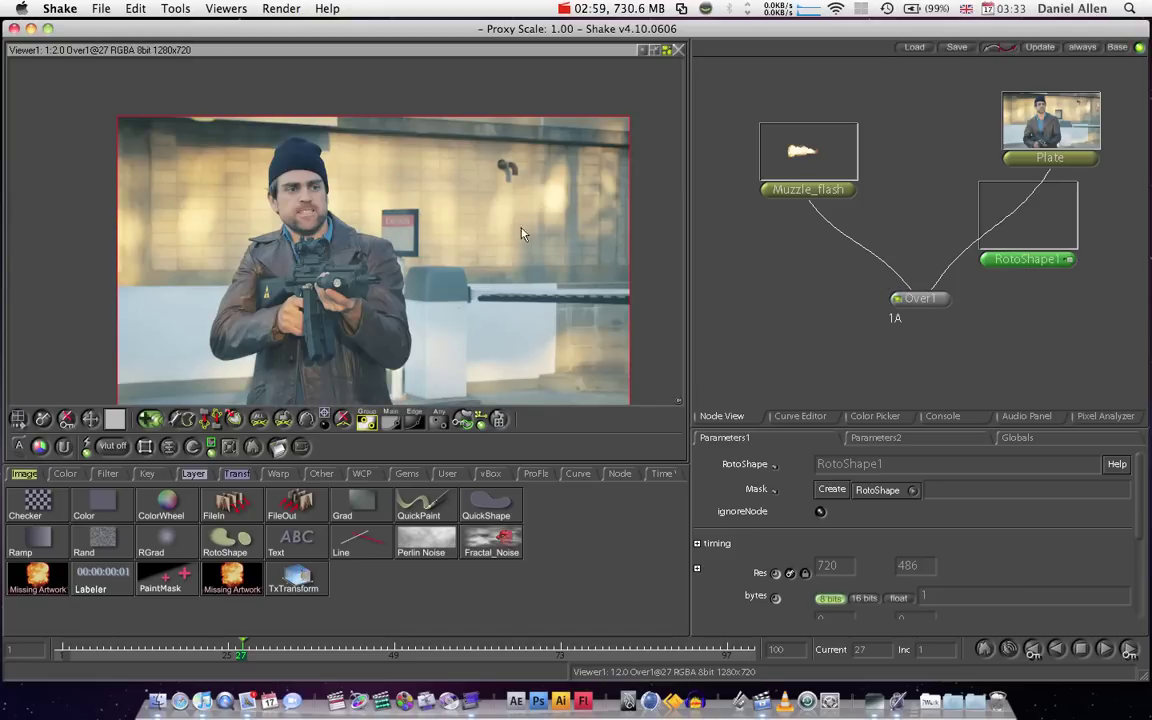
{"action": "left_click", "coordinate": [234, 650]}
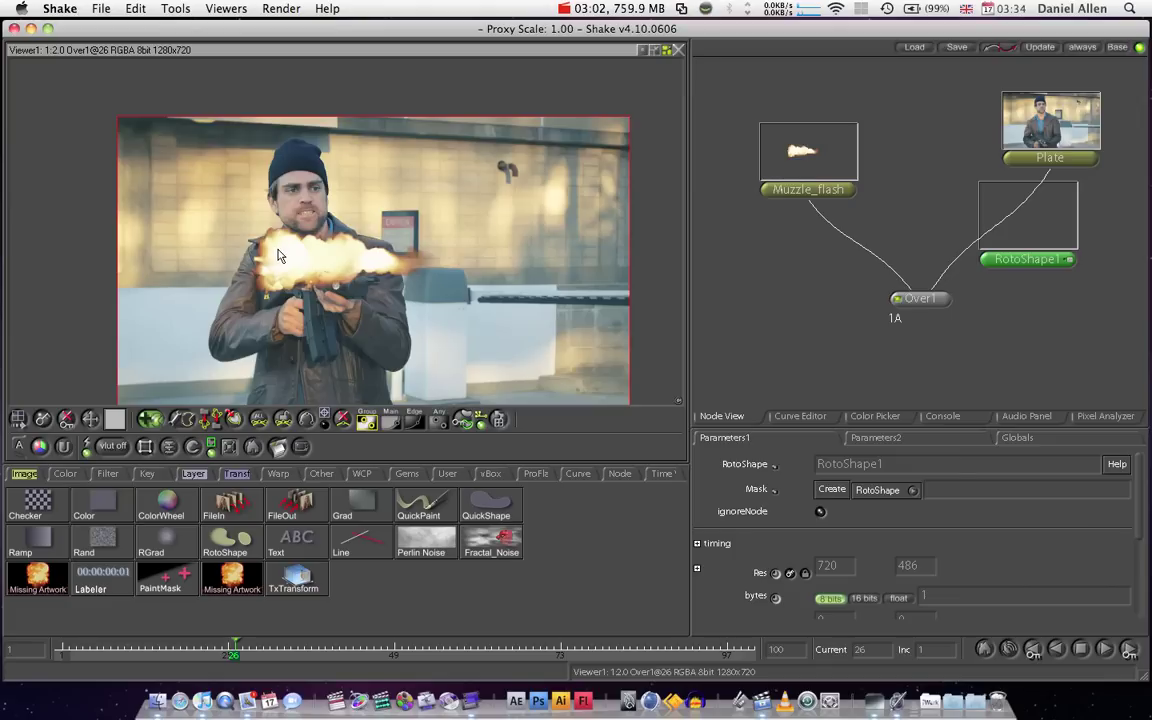
{"action": "key", "text": "plus"}
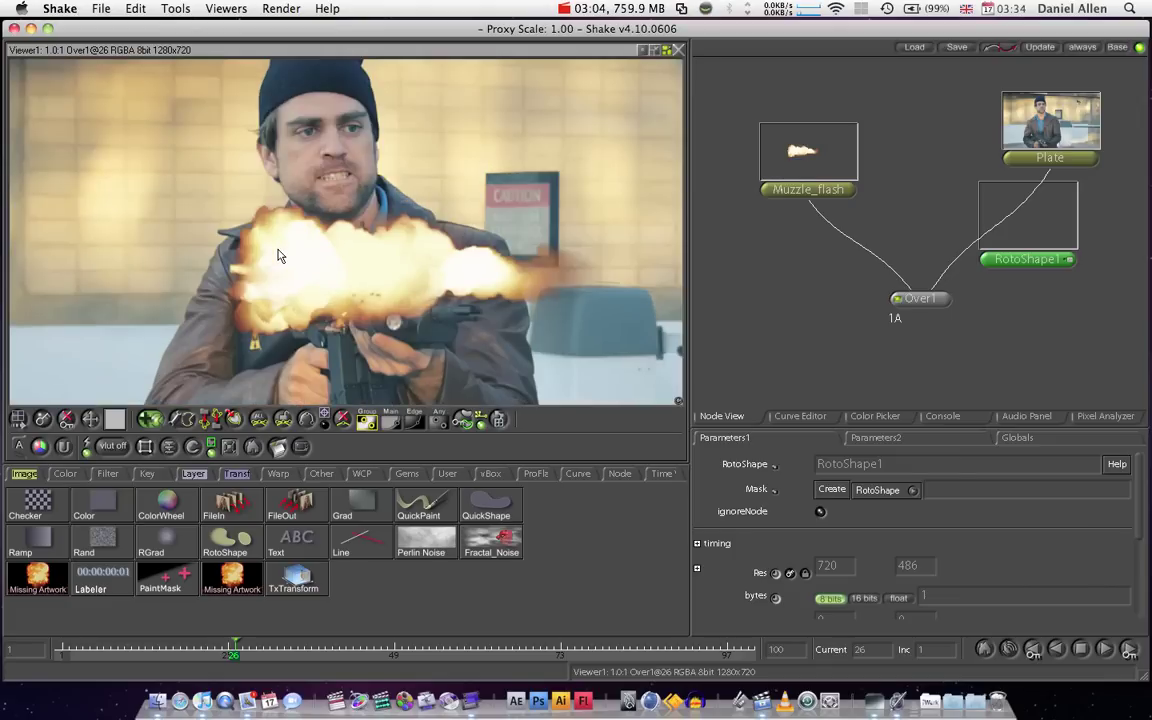
{"action": "left_click", "coordinate": [300, 90]}
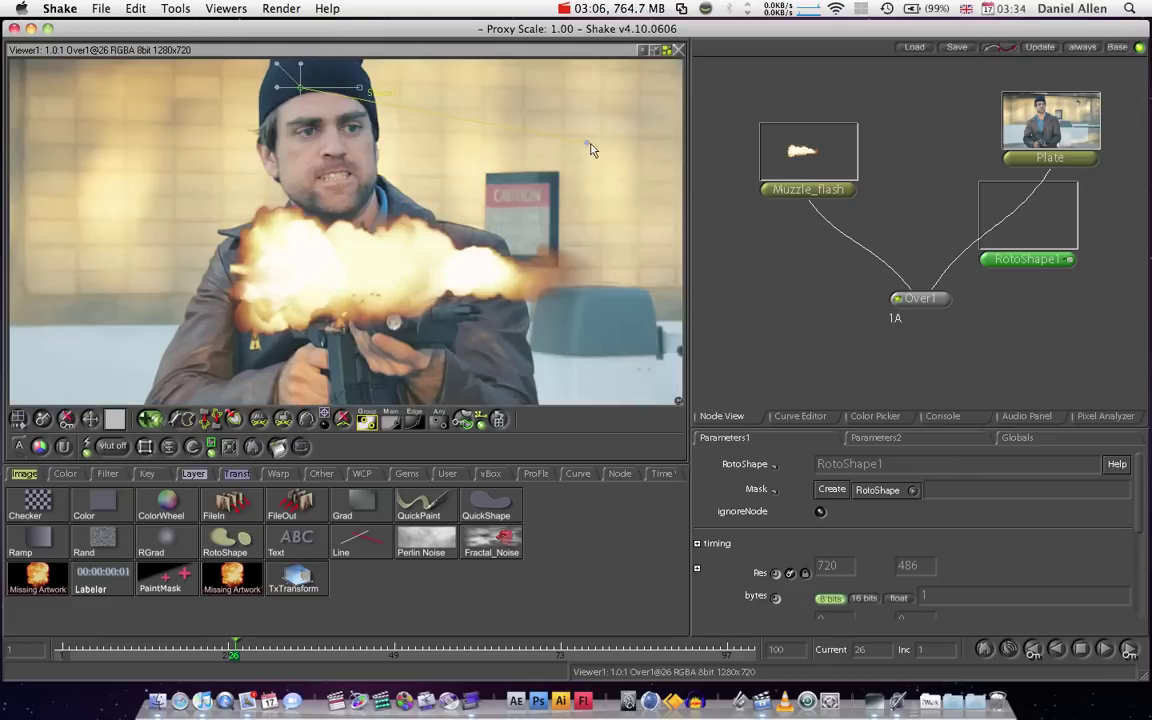
{"action": "left_click", "coordinate": [620, 145]}
{"action": "left_click_drag", "start_coordinate": [657, 361], "coordinate": [546, 380]}
{"action": "left_click", "coordinate": [238, 386]}
{"action": "left_click_drag", "start_coordinate": [291, 368], "coordinate": [236, 338]}
{"action": "left_click", "coordinate": [221, 298]}
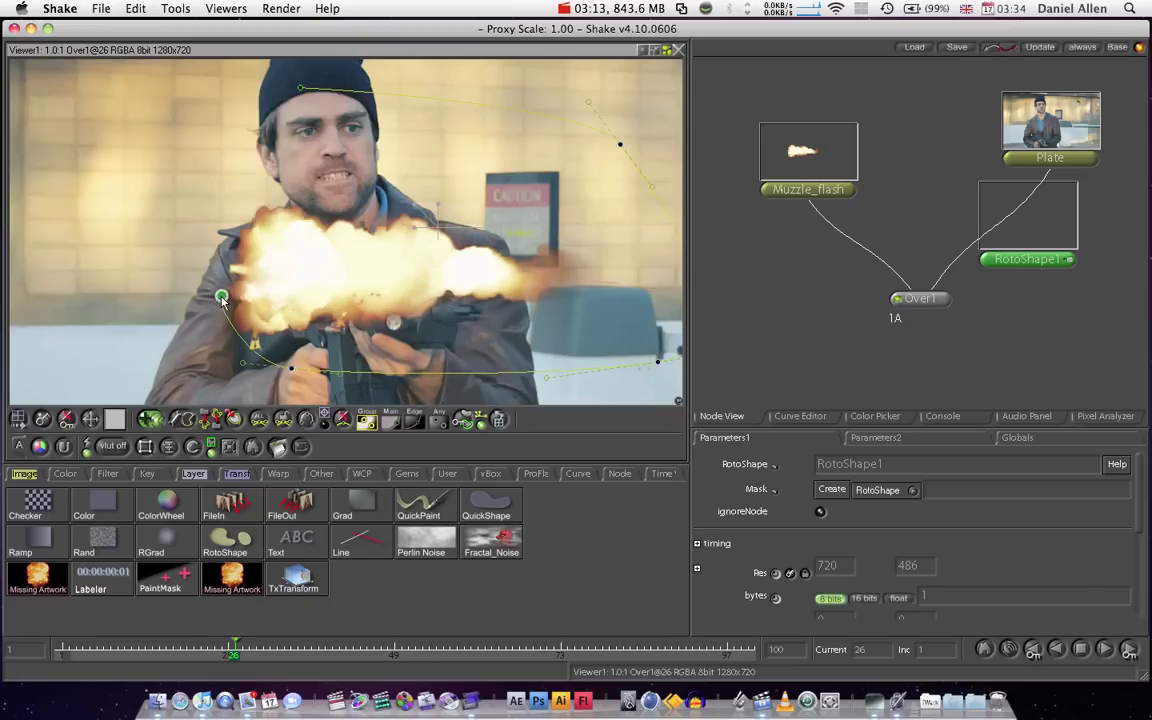
{"action": "left_click", "coordinate": [237, 281]}
{"action": "left_click", "coordinate": [232, 249]}
{"action": "left_click", "coordinate": [223, 148]}
{"action": "left_click", "coordinate": [263, 89]}
{"action": "left_click", "coordinate": [301, 89]}
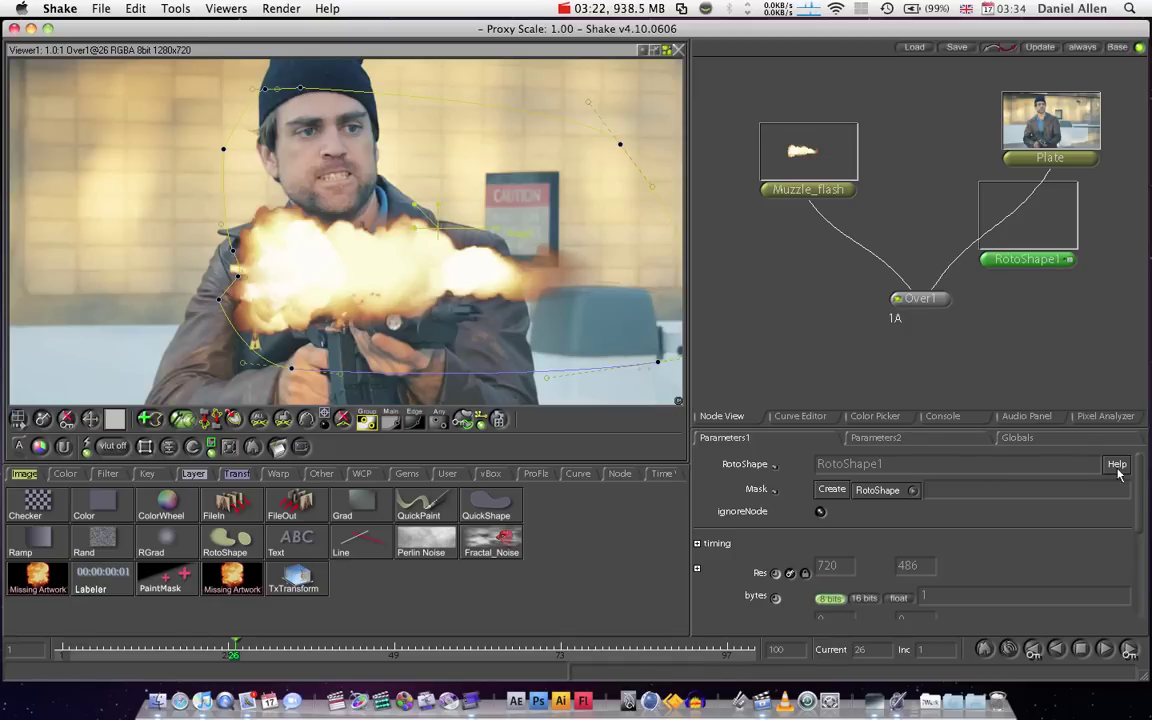
- Add a Blur node to the output of RotoShape1
{"action": "left_click", "coordinate": [1027, 259]}
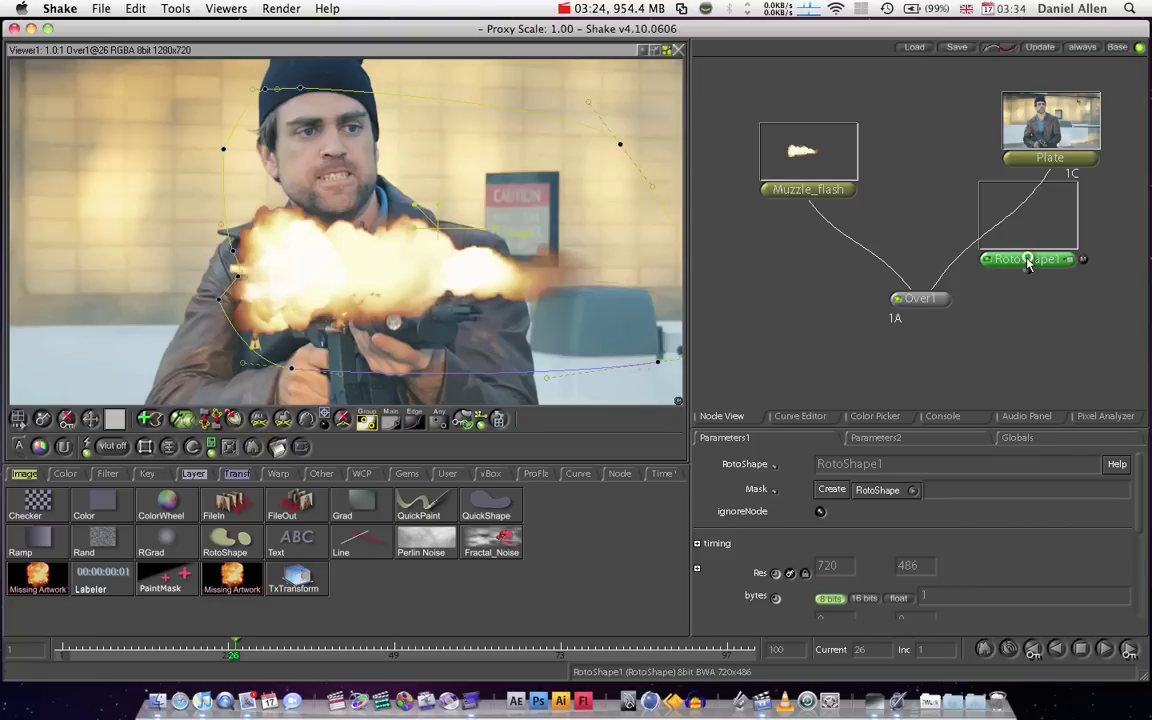
{"action": "left_click", "coordinate": [107, 473]}
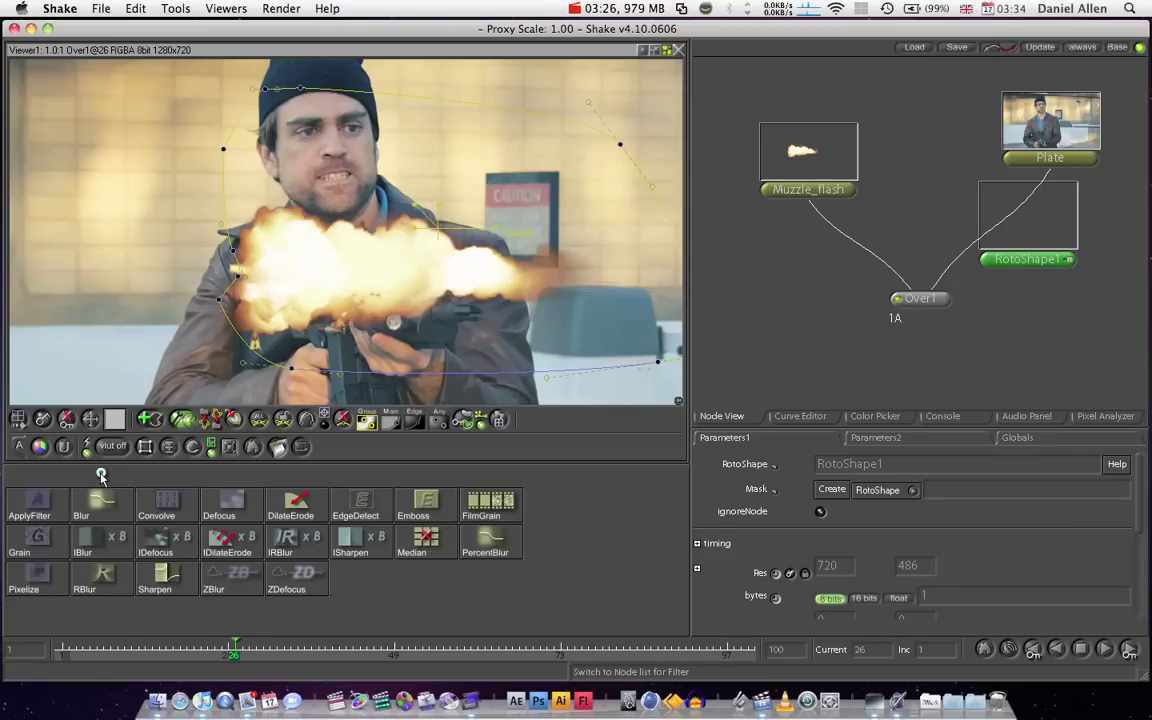
{"action": "left_click", "coordinate": [107, 520]}
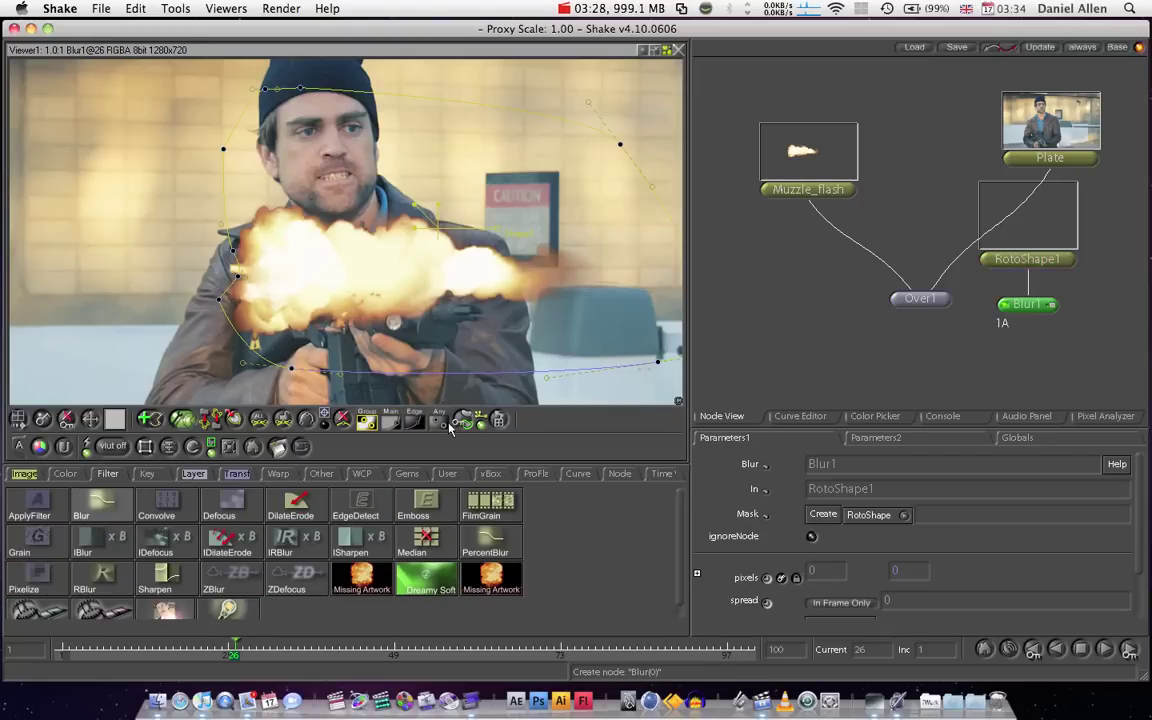
- View RotoShape1 and shift the whole roto shape down and to the left so it sits inside its 720x486 frame
{"action": "double_click", "coordinate": [1015, 259]}
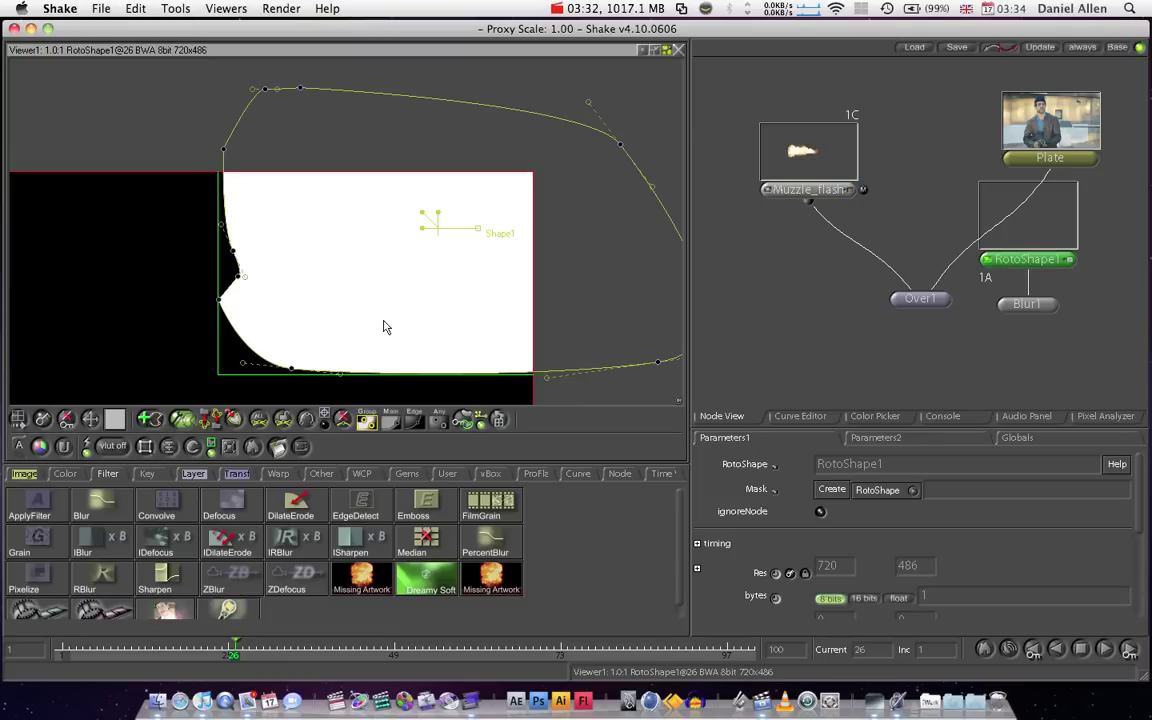
{"action": "key", "text": "minus"}
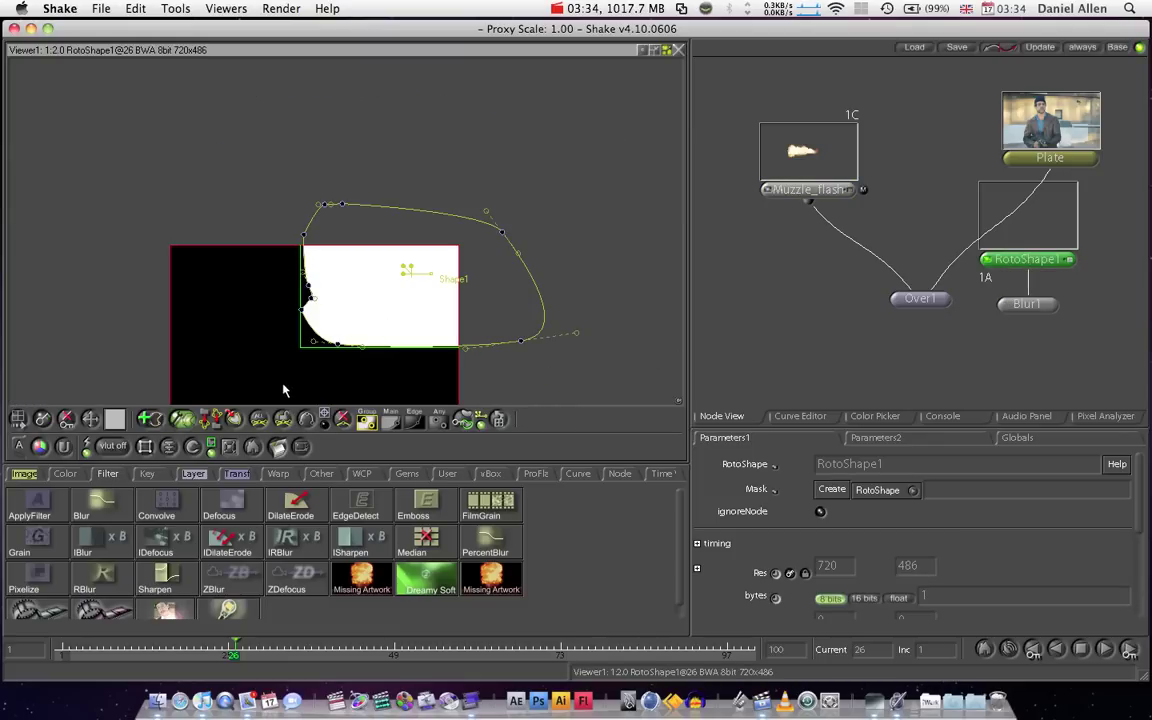
{"action": "key", "text": "plus"}
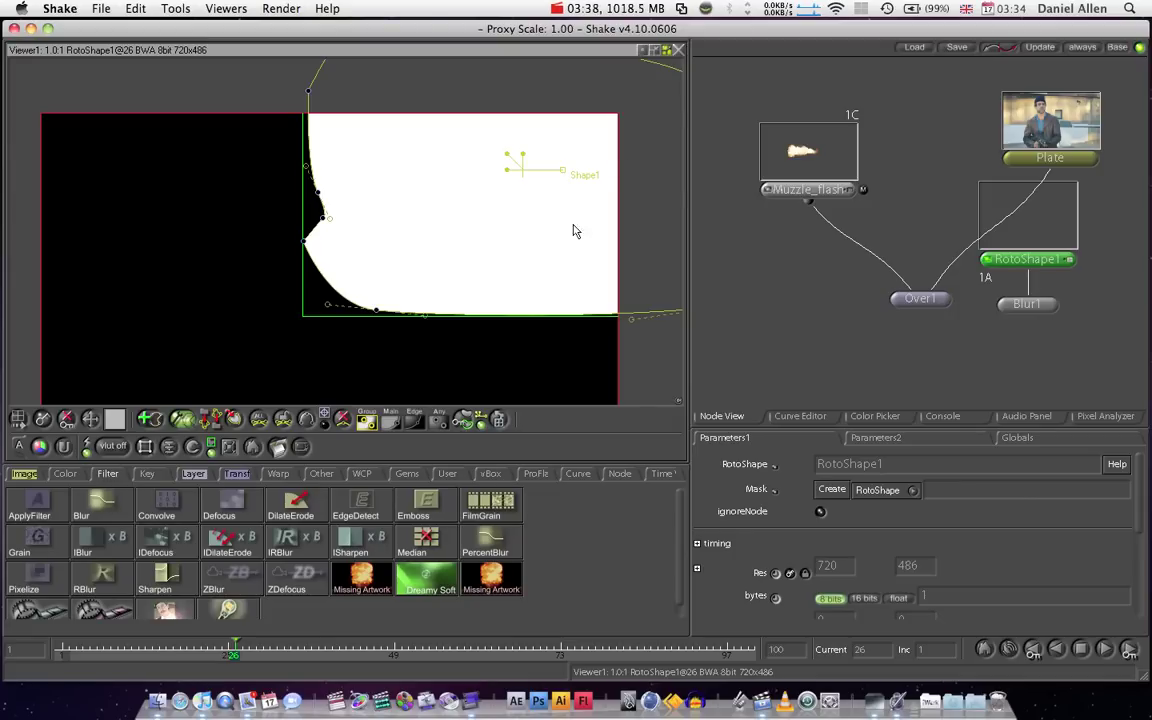
{"action": "left_click_drag", "start_coordinate": [525, 175], "coordinate": [335, 263]}
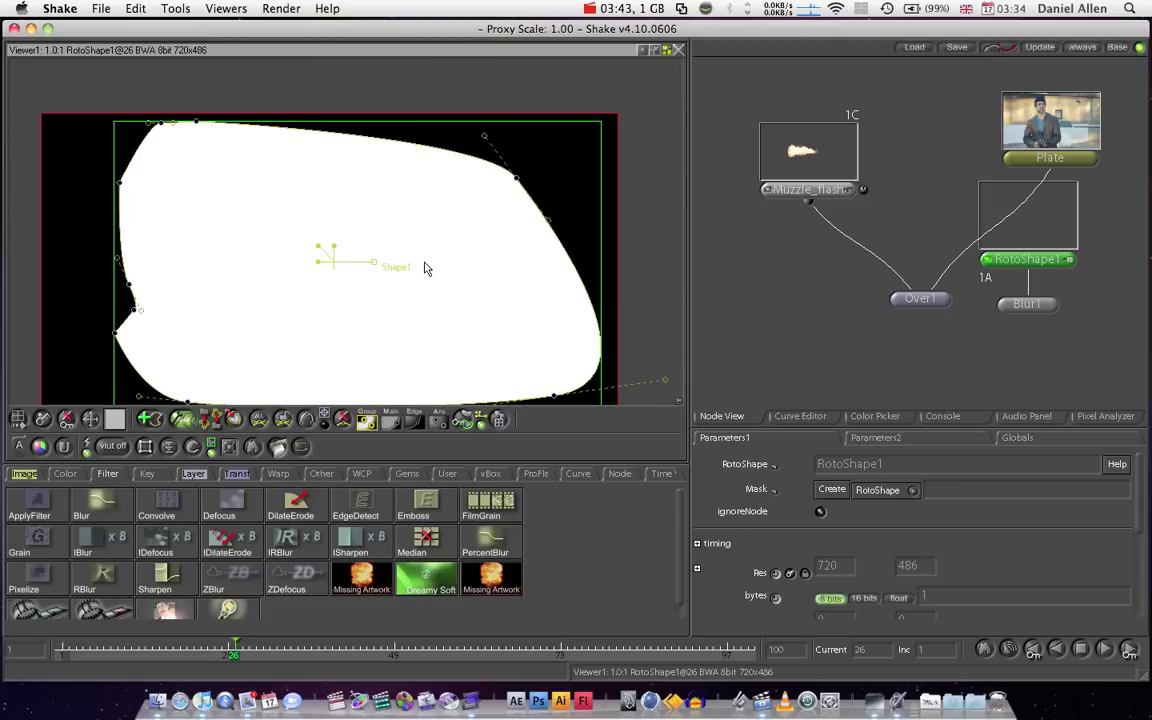
{"action": "key", "text": "minus"}
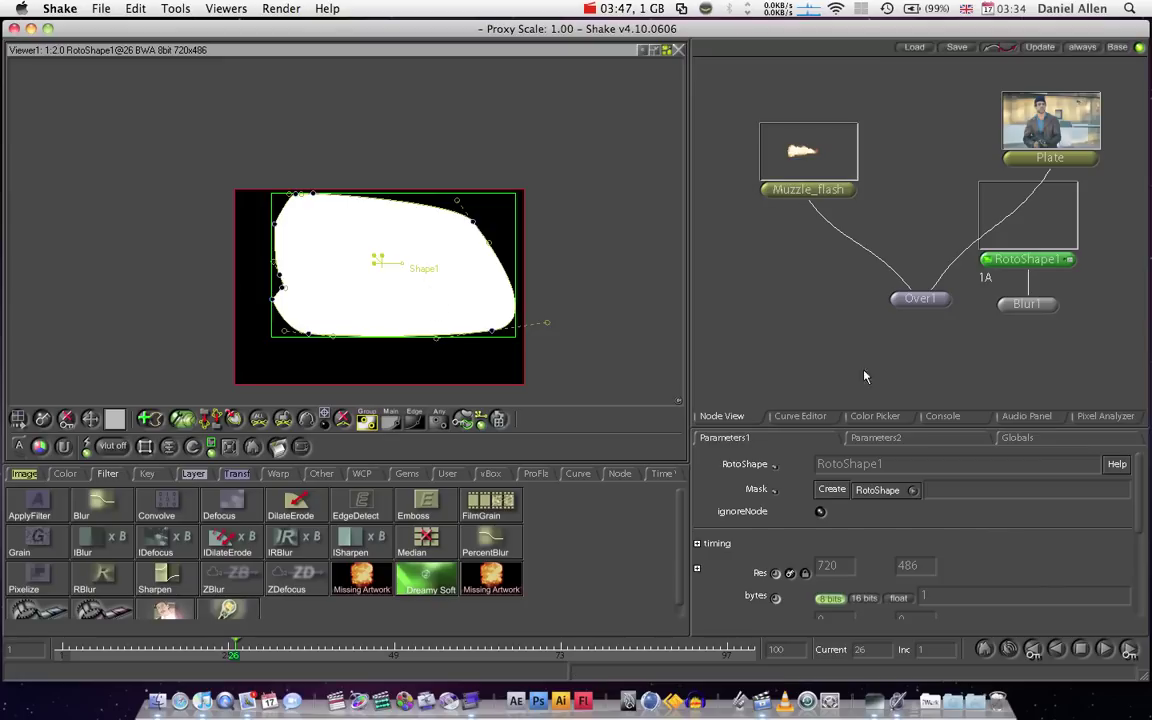
- View Blur1 and set its blur to 20 pixels to soften the edge of the roto shape
{"action": "left_click", "coordinate": [1005, 304]}
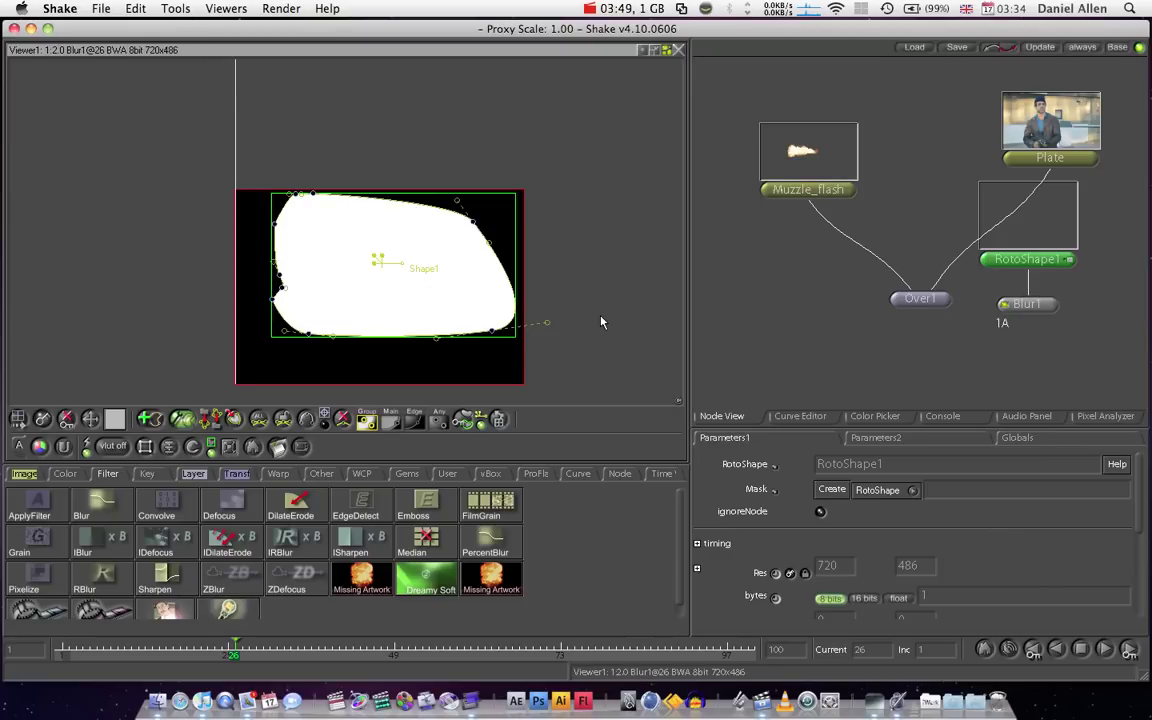
{"action": "left_click", "coordinate": [1036, 308]}
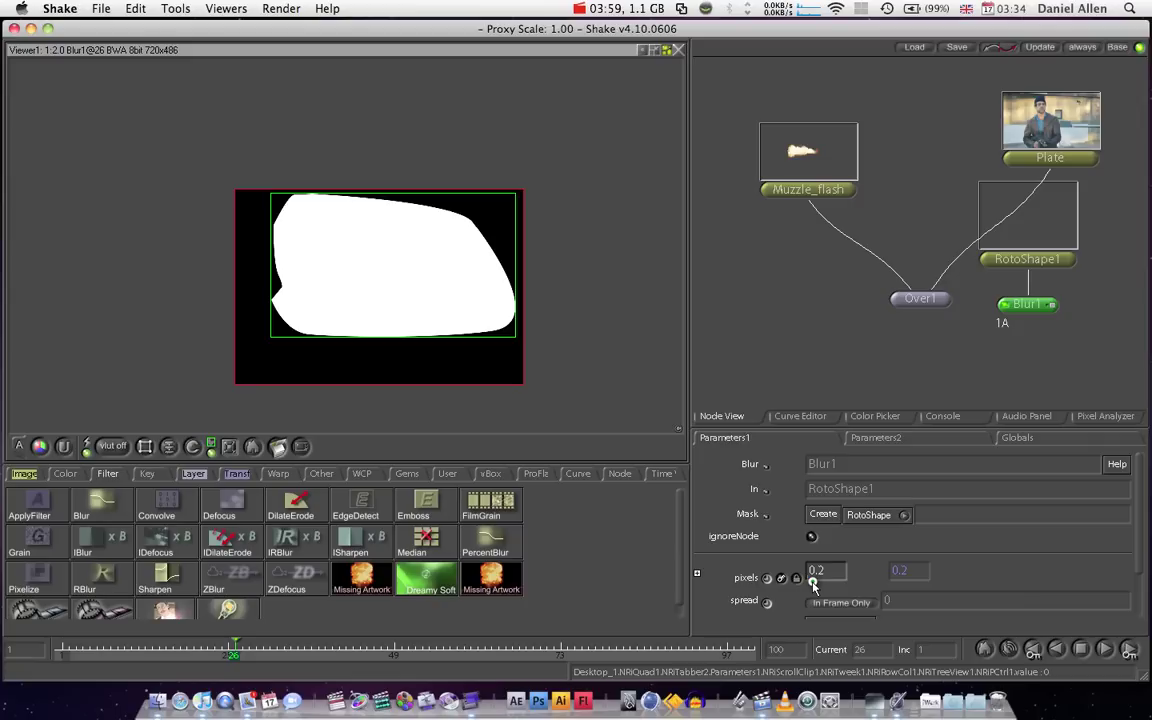
{"action": "left_click_drag", "start_coordinate": [814, 586], "coordinate": [818, 586]}
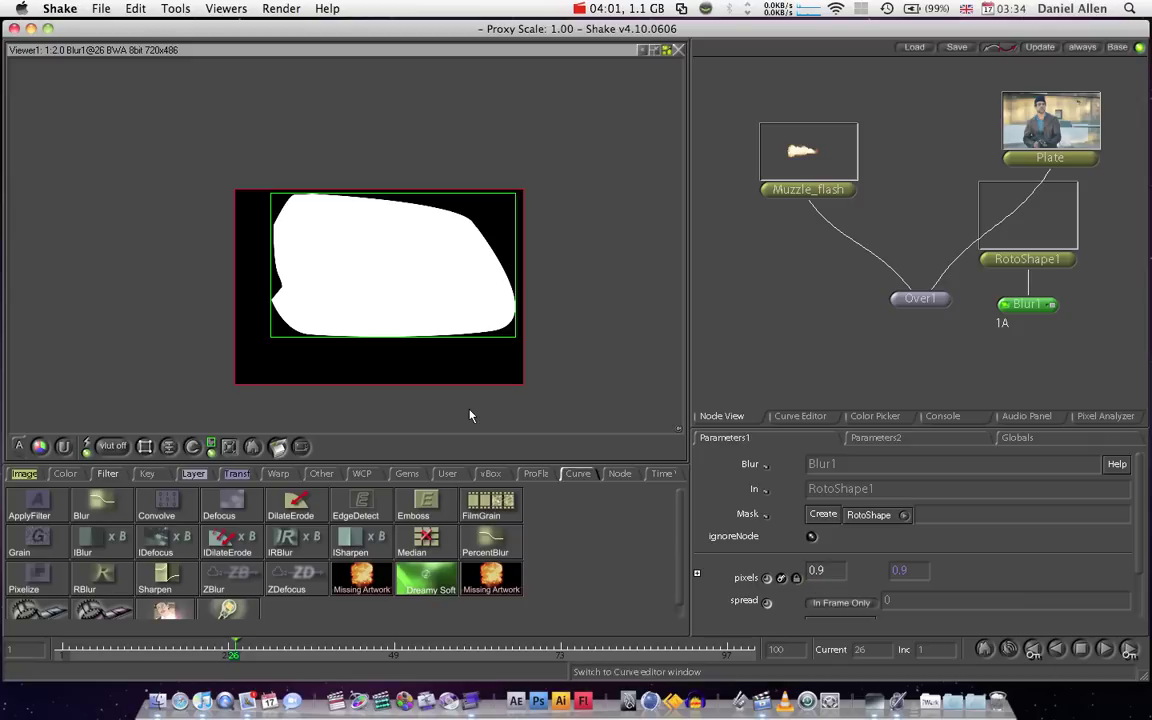
{"action": "key", "text": "plus"}
{"action": "key", "text": "plus"}
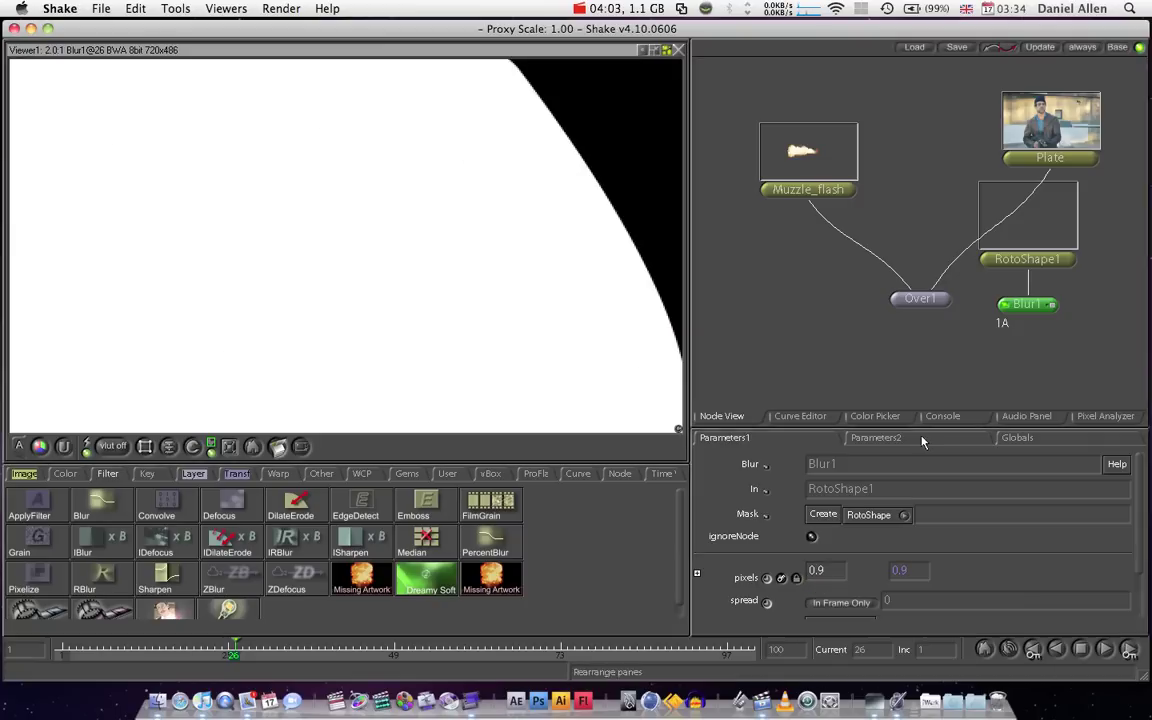
{"action": "mouse_move", "coordinate": [818, 586]}
{"action": "left_mouse_down"}
{"action": "mouse_move", "coordinate": [900, 586]}
{"action": "mouse_move", "coordinate": [815, 588]}
{"action": "left_mouse_up"}
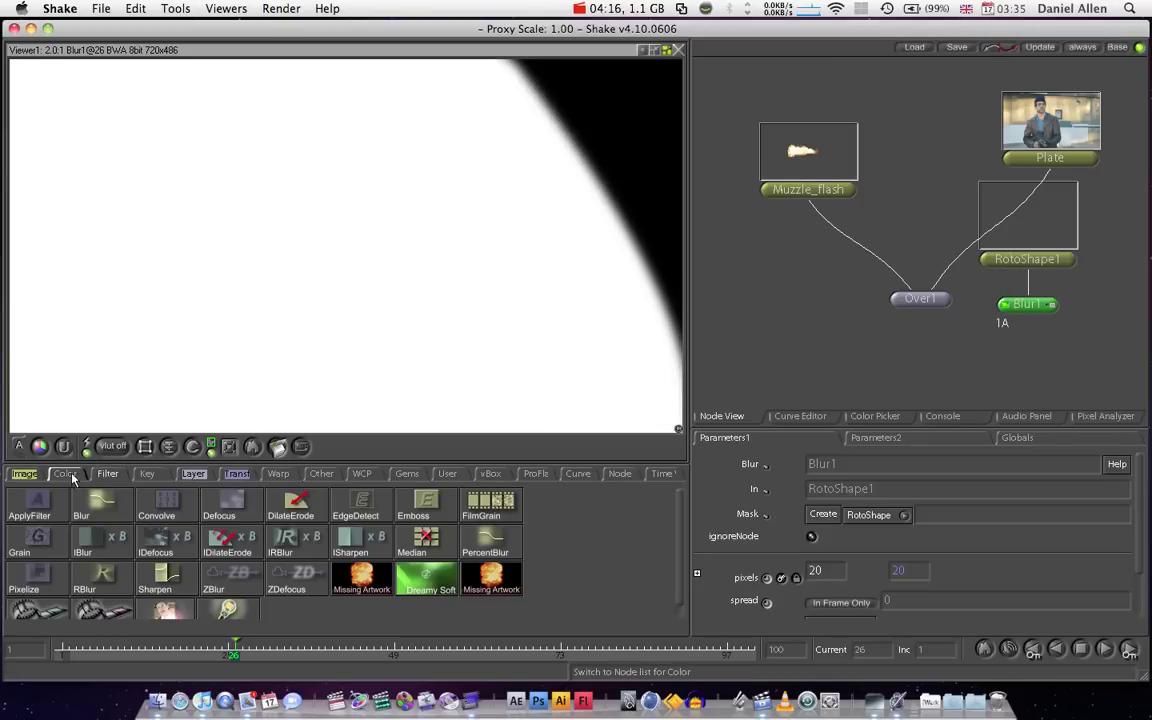
- Add a Move2D node to the output of Blur1
{"action": "left_click", "coordinate": [24, 473]}
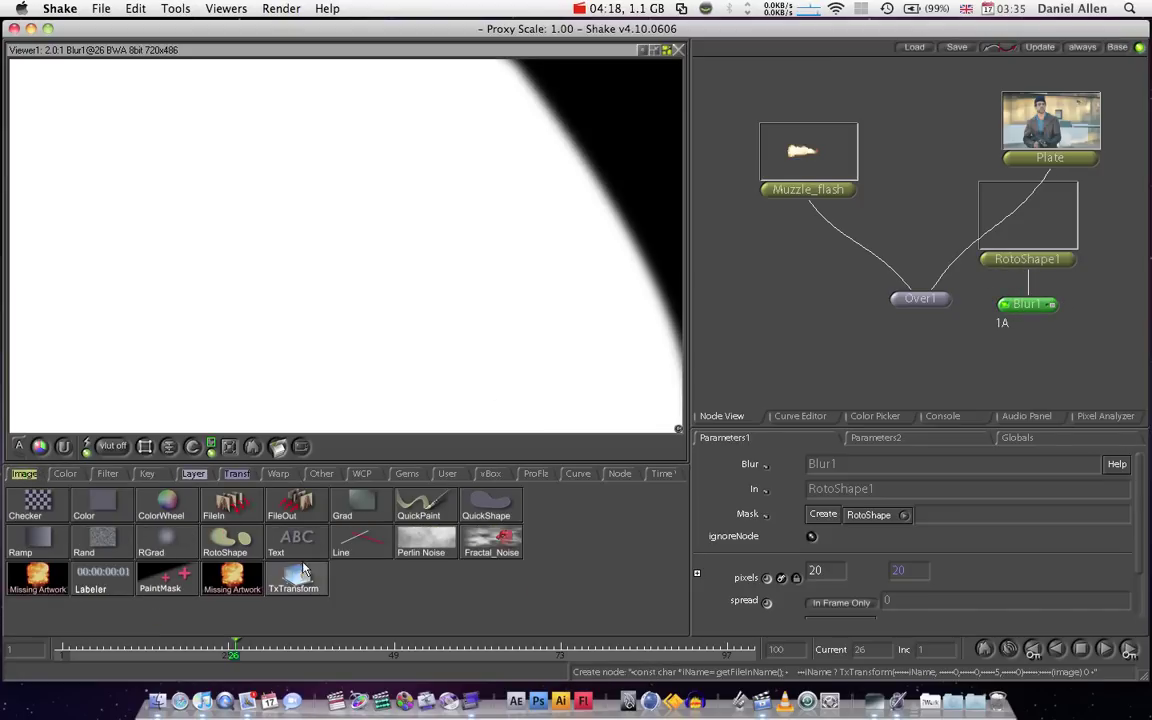
{"action": "left_click", "coordinate": [197, 474]}
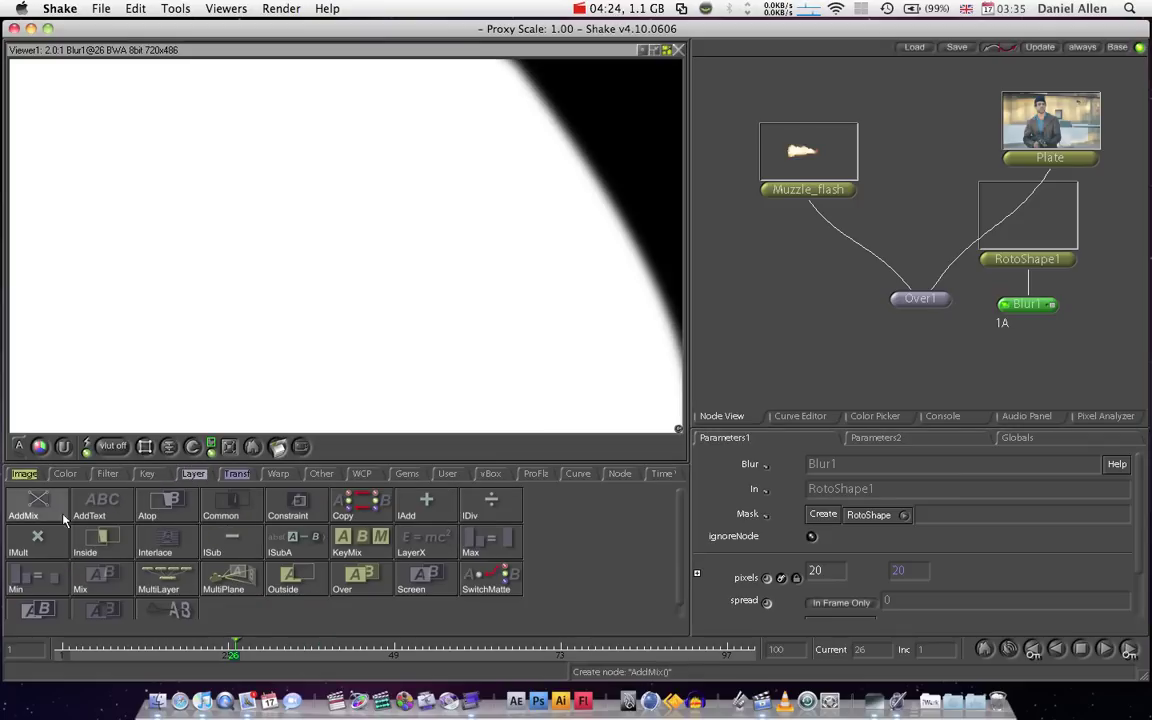
{"action": "left_click", "coordinate": [239, 476]}
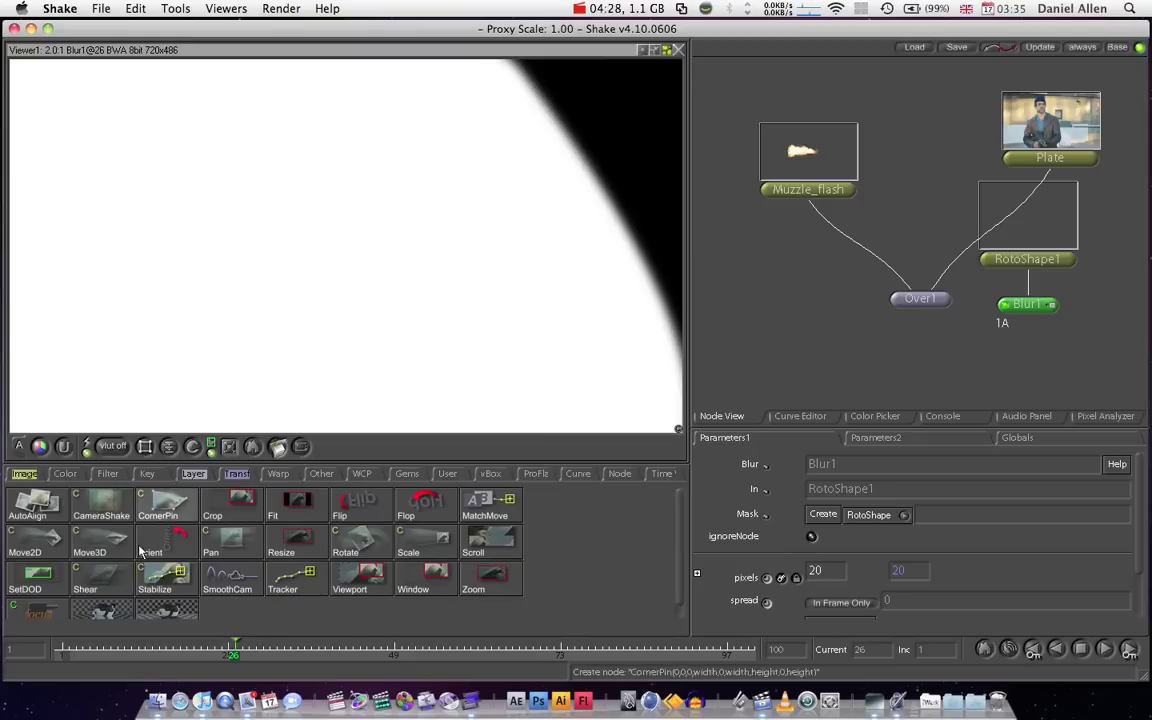
{"action": "left_click", "coordinate": [54, 537]}
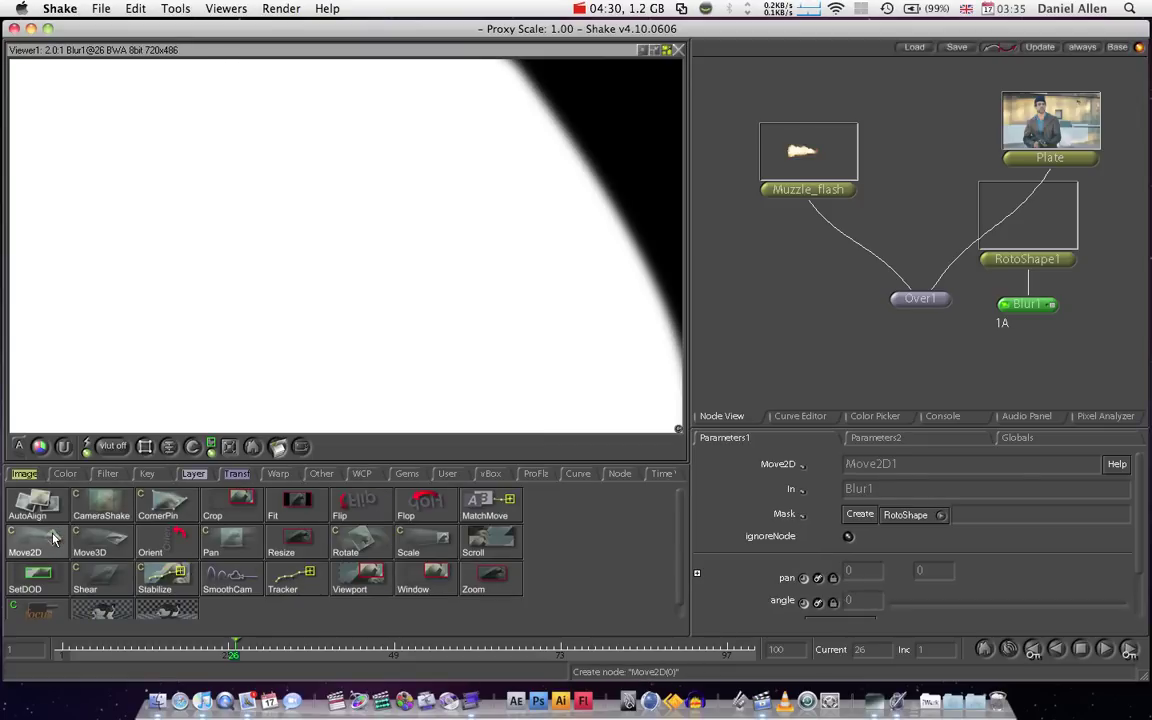
- View the Over1 composite and pan Move2D1 to 238, 110 to place the matte over the muzzle flash
{"action": "left_click", "coordinate": [897, 300]}
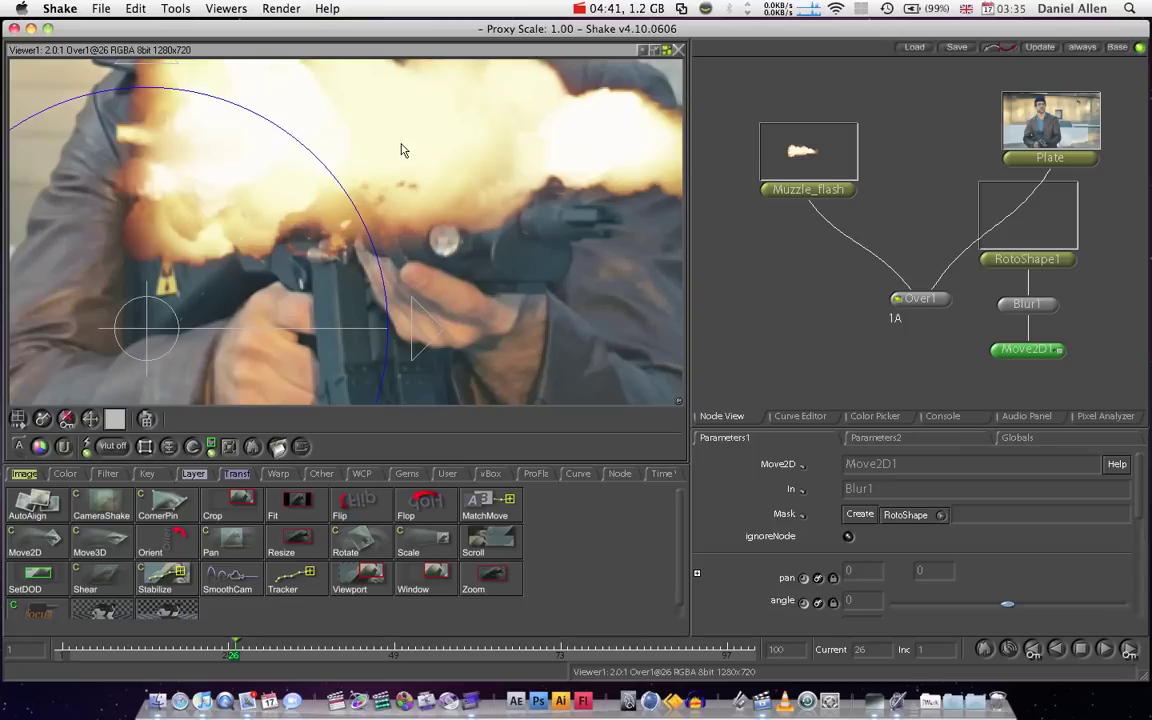
{"action": "key", "text": "minus"}
{"action": "key", "text": "minus"}
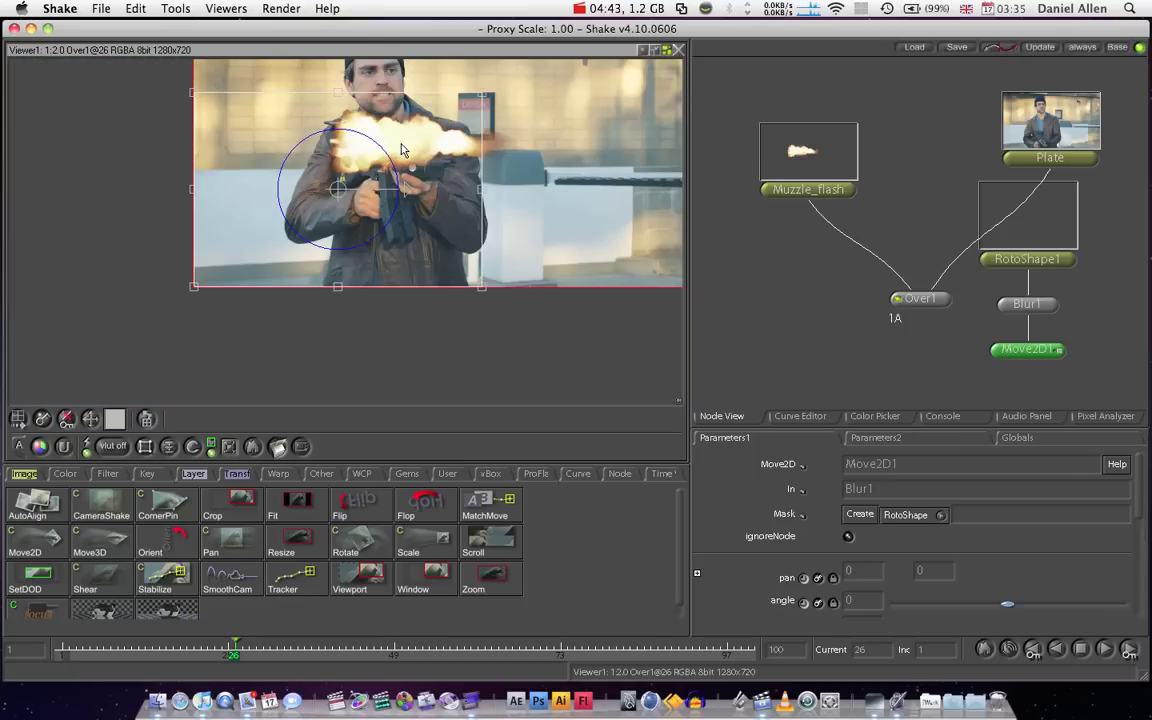
{"action": "left_click_drag", "start_coordinate": [353, 221], "coordinate": [449, 178]}
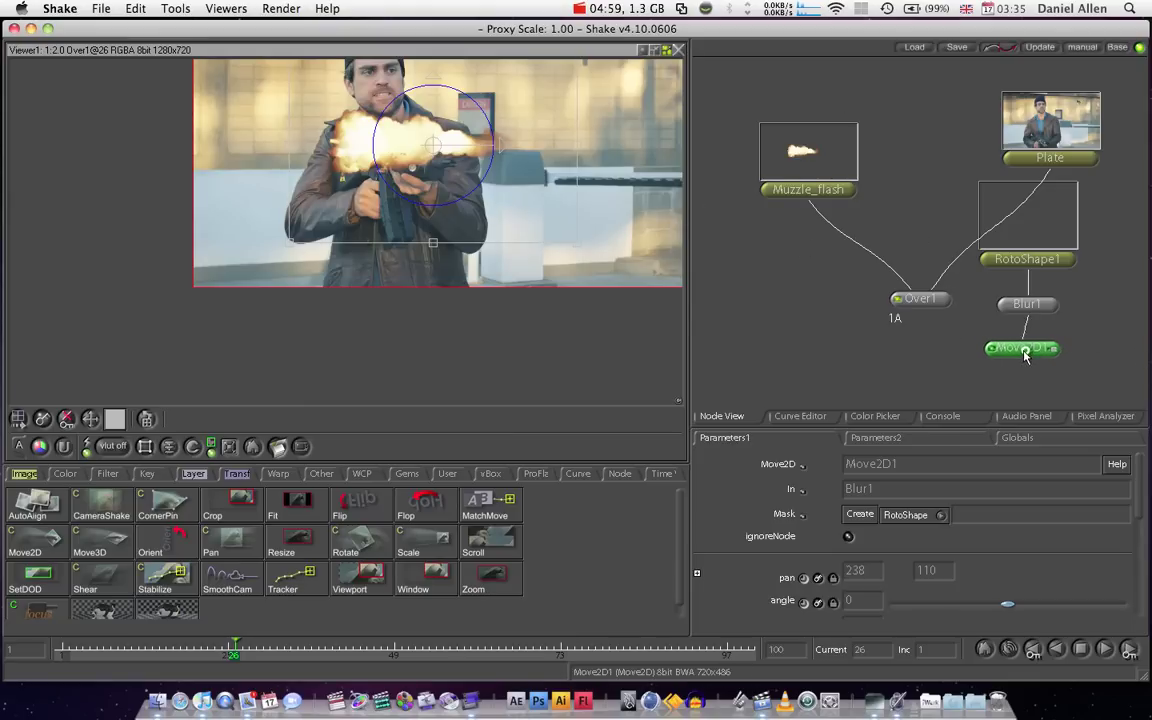
- Add an Inside node below Move2D1 and connect the Muzzle_flash output to it
{"action": "left_click_drag", "start_coordinate": [1025, 354], "coordinate": [997, 347]}
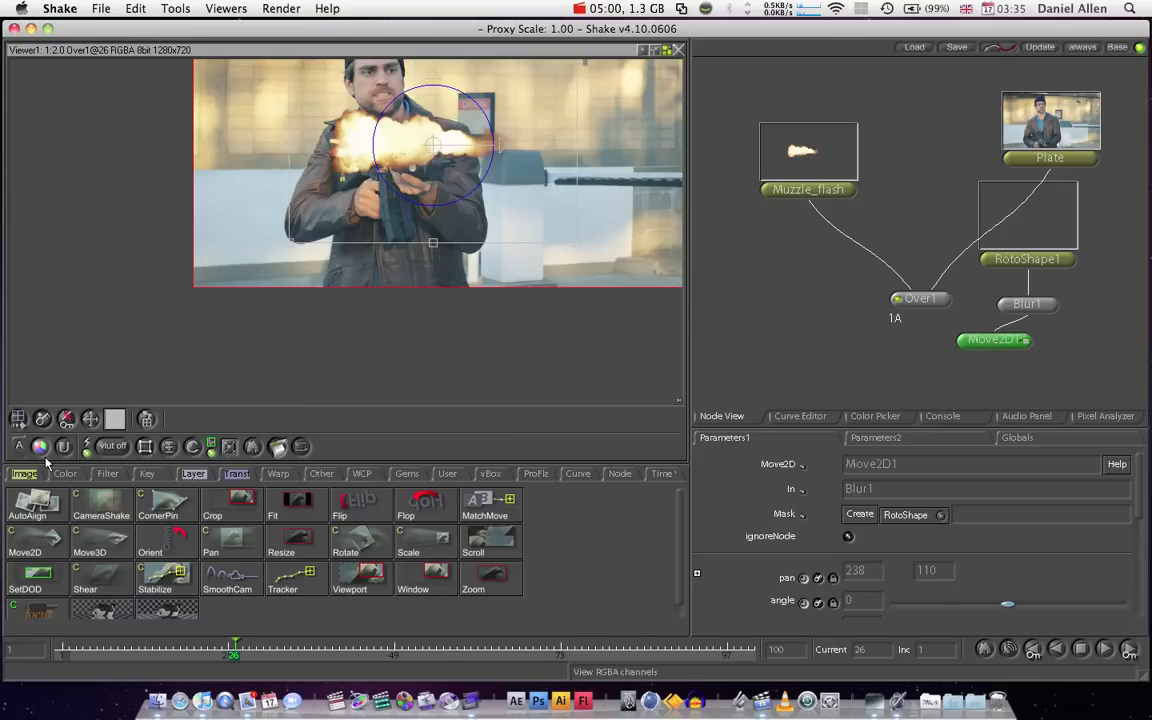
{"action": "left_click", "coordinate": [195, 474]}
{"action": "left_click", "coordinate": [85, 540]}
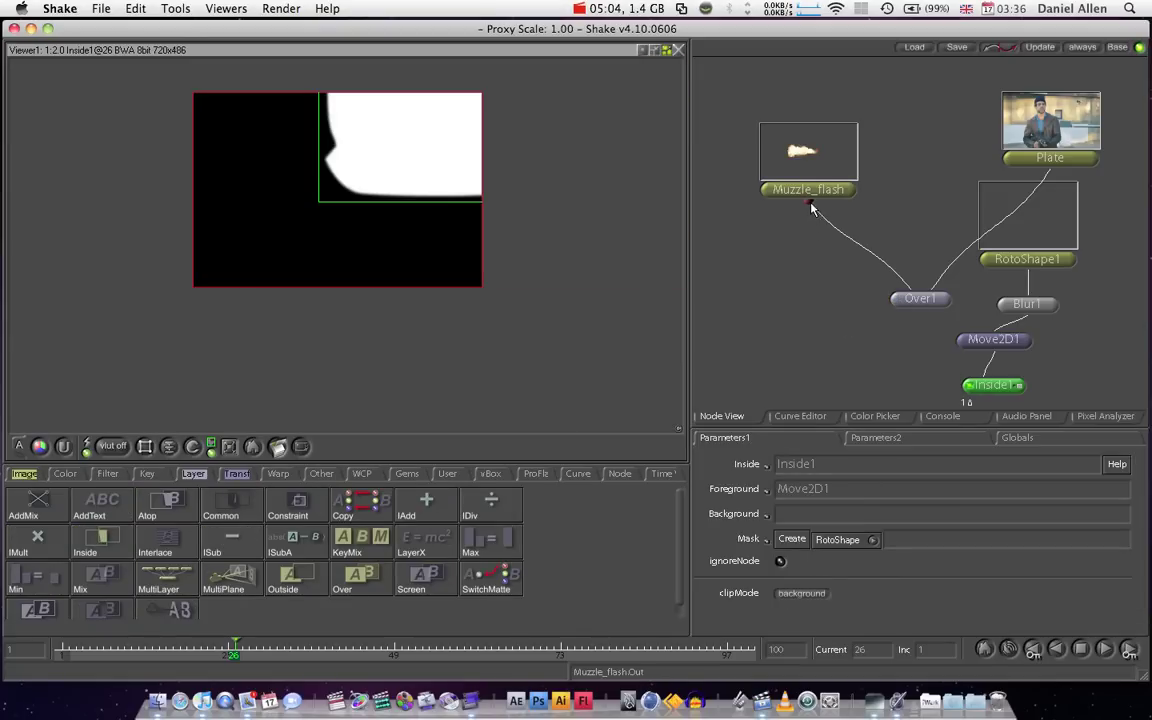
{"action": "left_click_drag", "start_coordinate": [812, 208], "coordinate": [810, 203]}
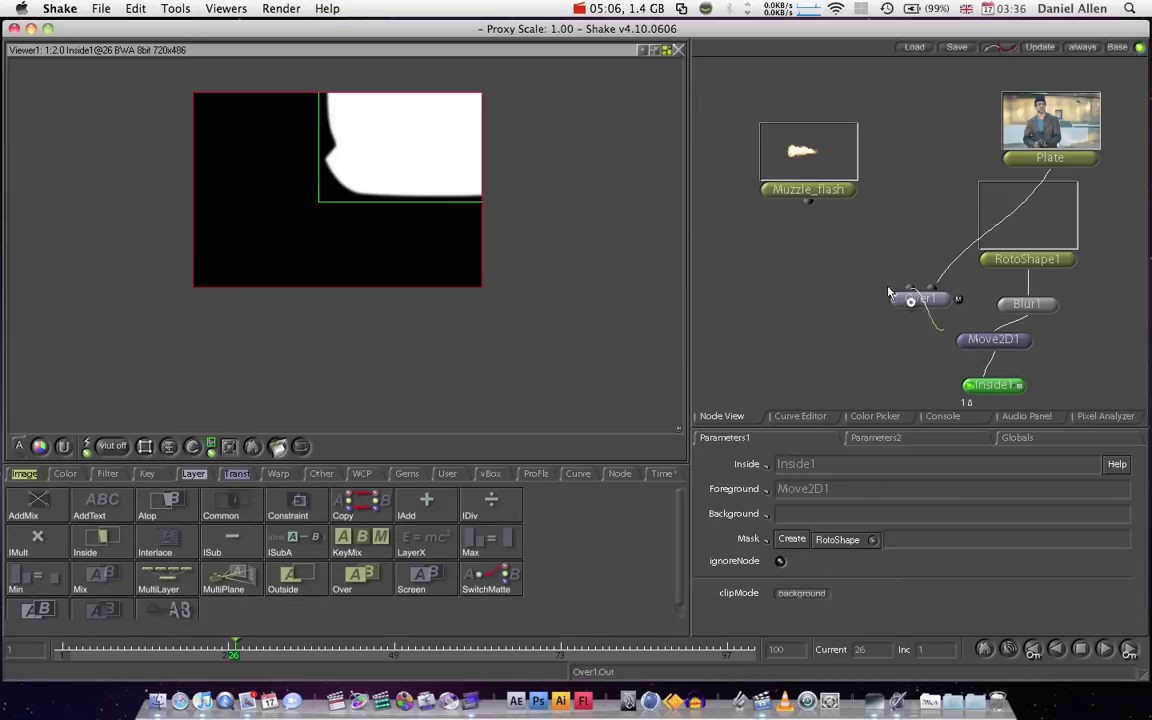
{"action": "left_click_drag", "start_coordinate": [883, 265], "coordinate": [1008, 382]}
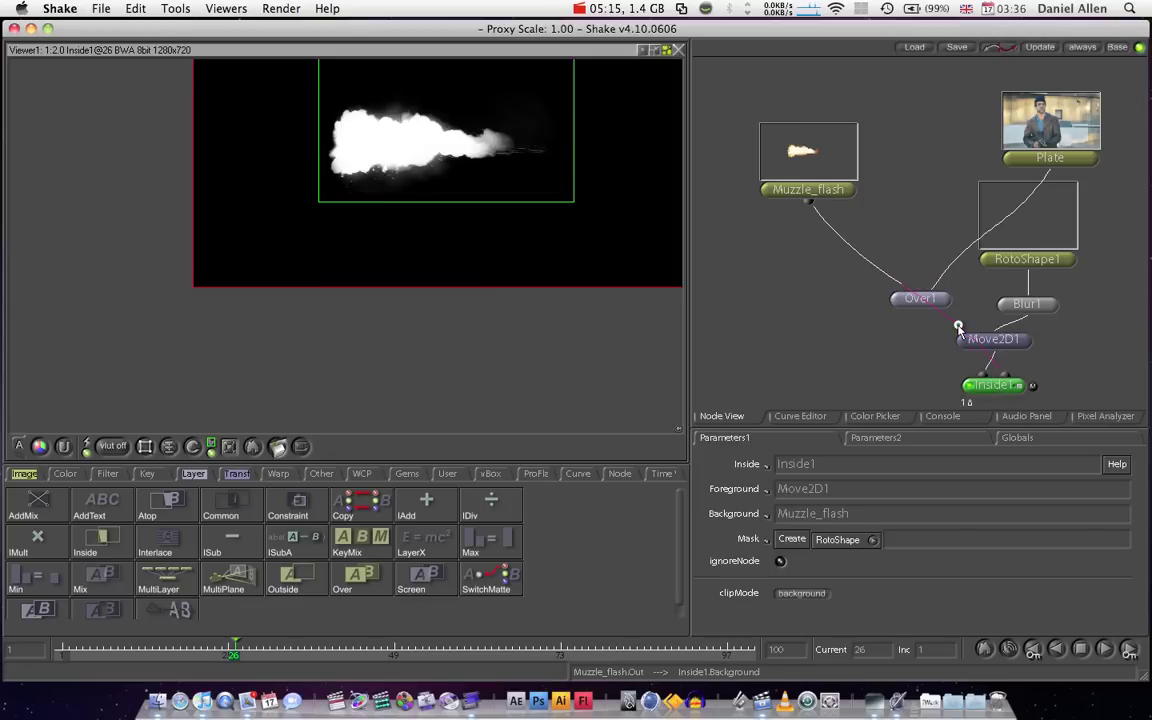
- Arrange the matte branch beside Muzzle_flash, with Muzzle_flash as Inside1's foreground and Move2D1 as its background, and place Over1 below, fed by Inside1
{"action": "left_click_drag", "start_coordinate": [981, 386], "coordinate": [926, 152]}
{"action": "left_click_drag", "start_coordinate": [1027, 306], "coordinate": [885, 235]}
{"action": "left_click", "coordinate": [1000, 338], "text": "shift"}
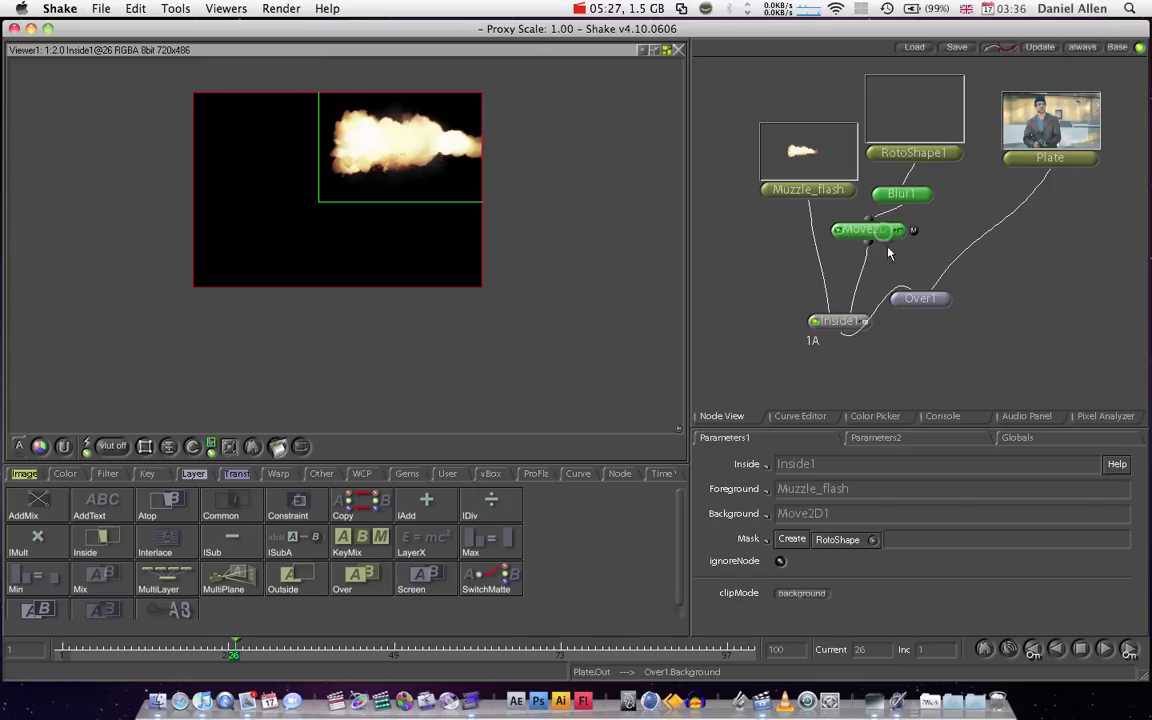
{"action": "left_click_drag", "start_coordinate": [921, 300], "coordinate": [918, 393]}
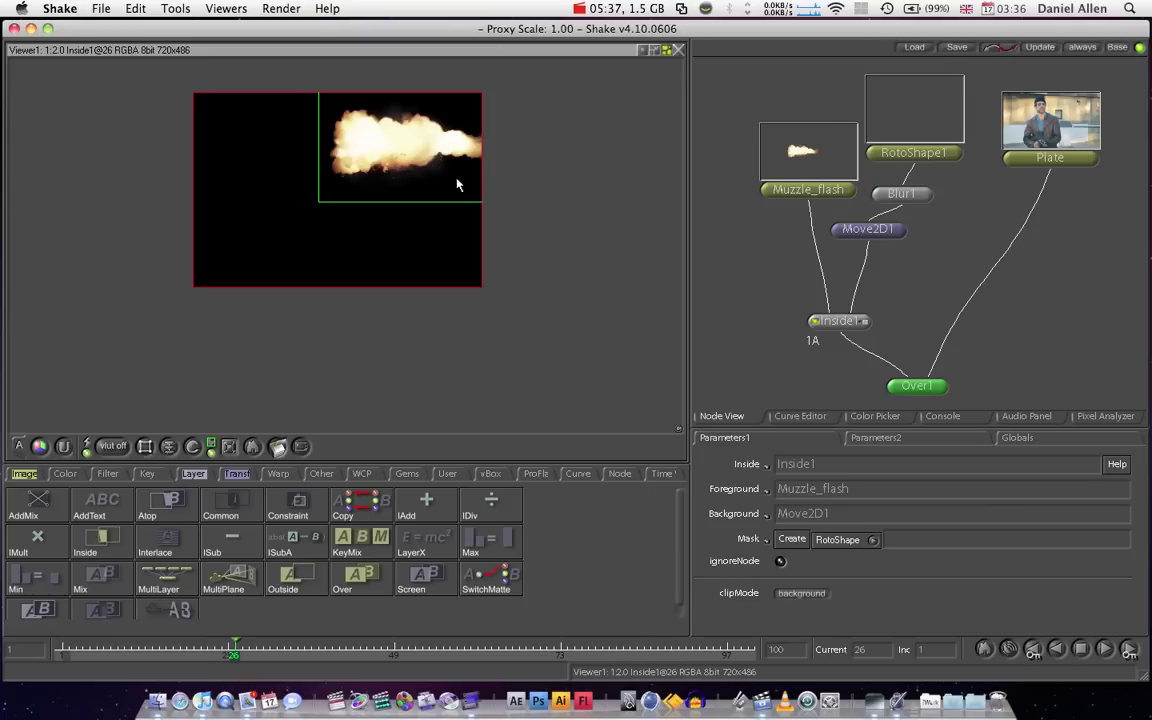
- View the Over1 composite and adjust Move2D1's pan to 232, 106 to trim the flash's rear edge
{"action": "double_click", "coordinate": [908, 387]}
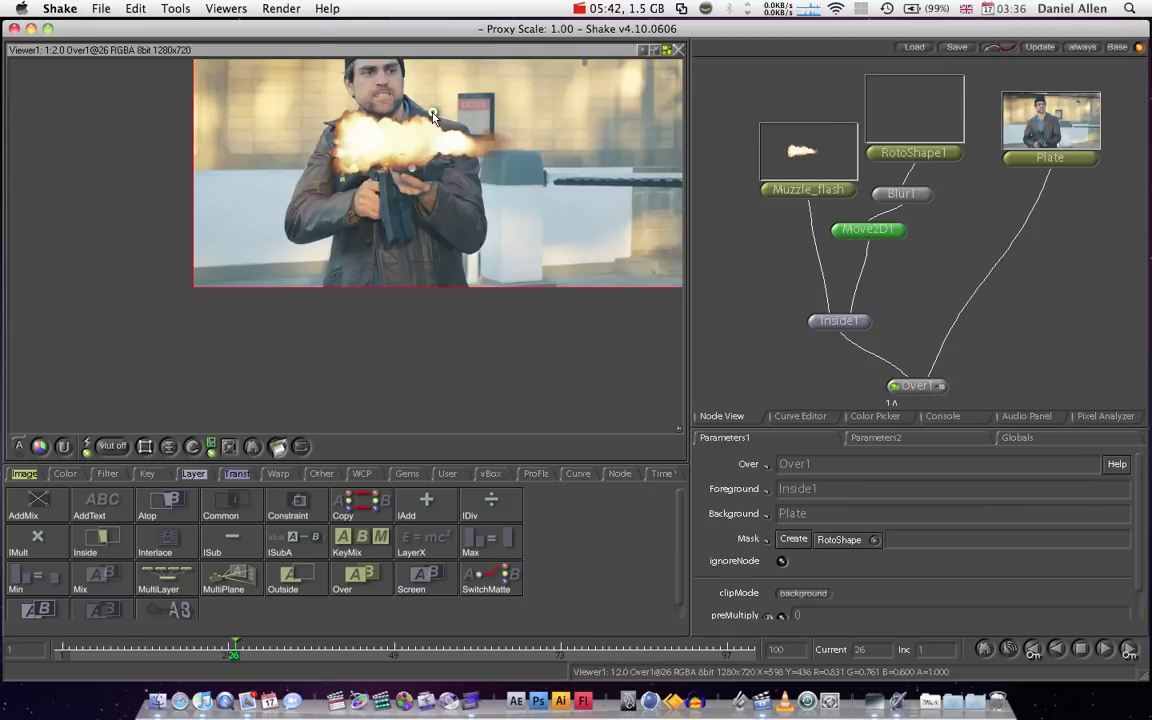
{"action": "left_click", "coordinate": [898, 234]}
{"action": "mouse_move", "coordinate": [419, 145]}
{"action": "left_mouse_down"}
{"action": "mouse_move", "coordinate": [351, 124]}
{"action": "mouse_move", "coordinate": [403, 141]}
{"action": "left_mouse_up"}
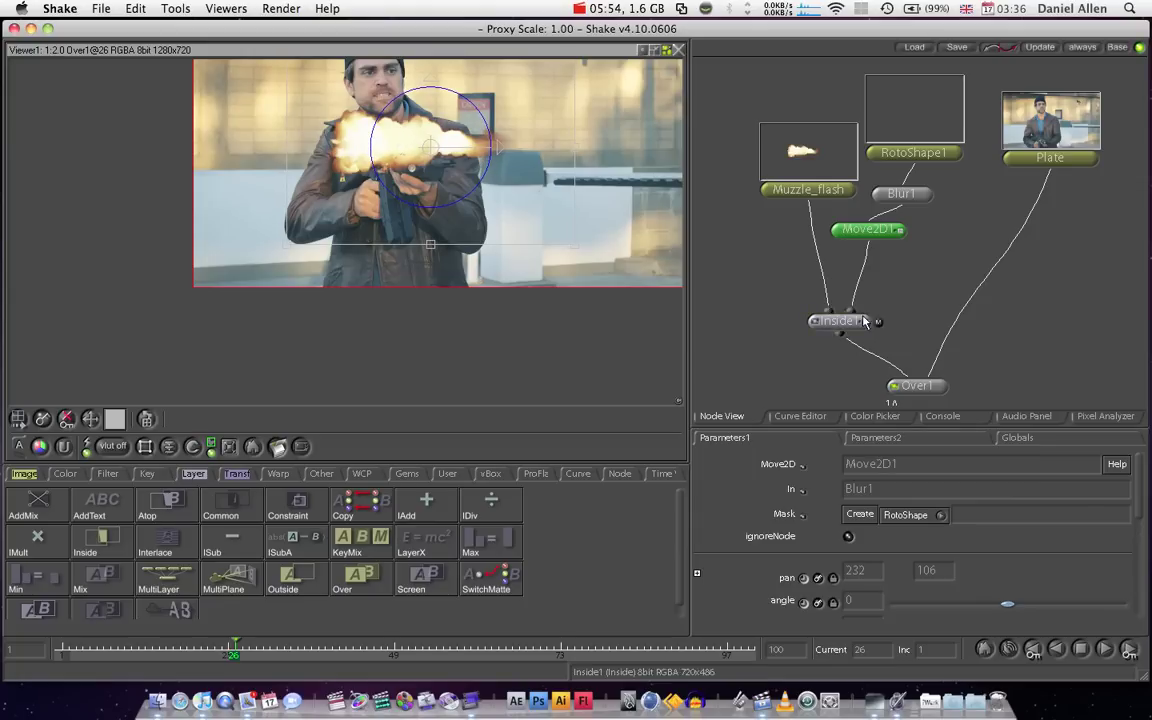
- Insert a Move2D node between Inside1 and Over1 and pan the flash by 306, -54 onto the rifle's muzzle at frame 26
{"action": "left_click_drag", "start_coordinate": [827, 316], "coordinate": [807, 264]}
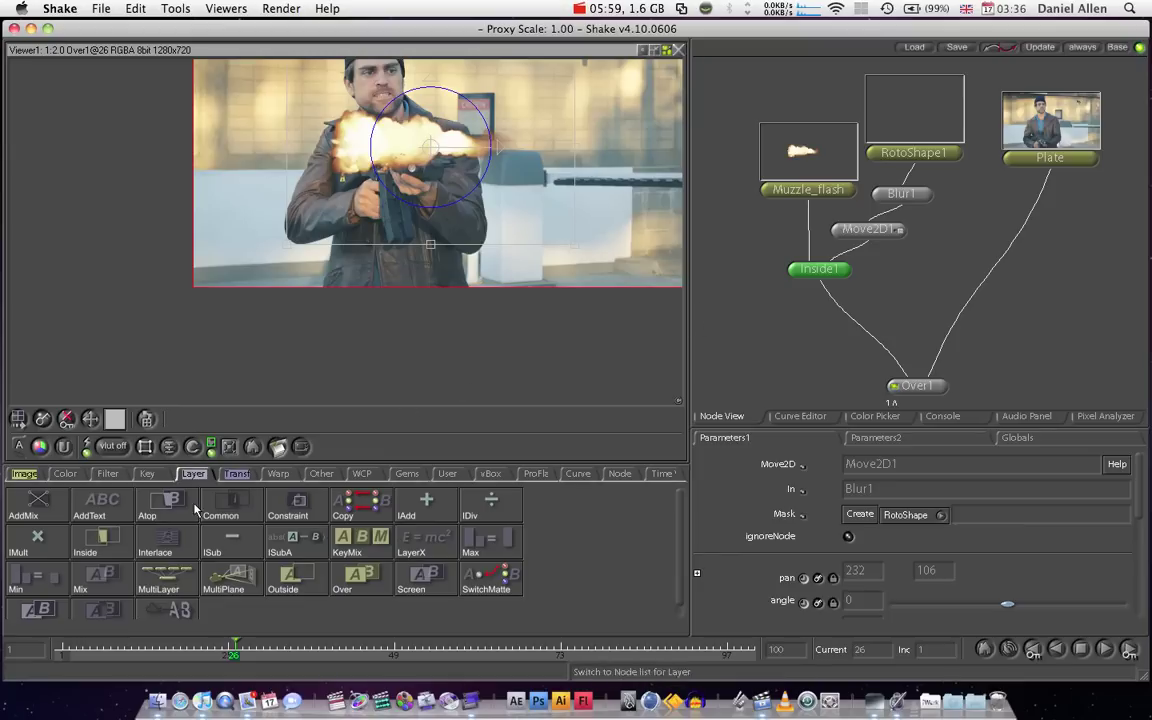
{"action": "left_click", "coordinate": [238, 476]}
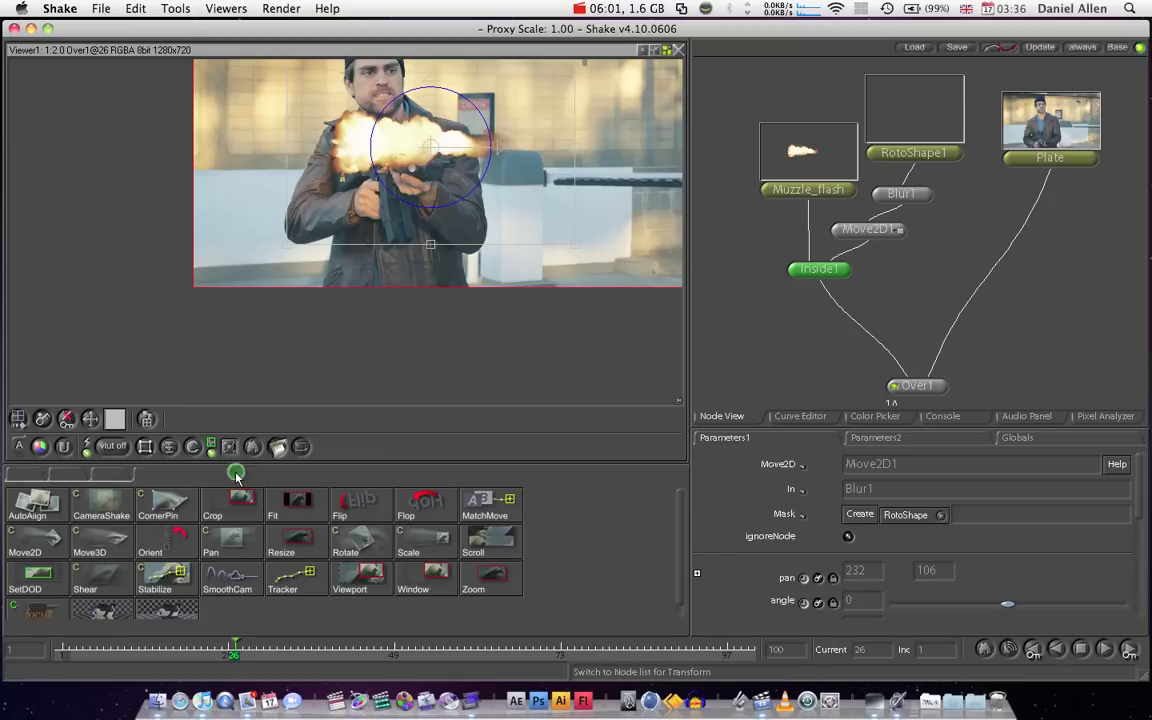
{"action": "left_click", "coordinate": [33, 550]}
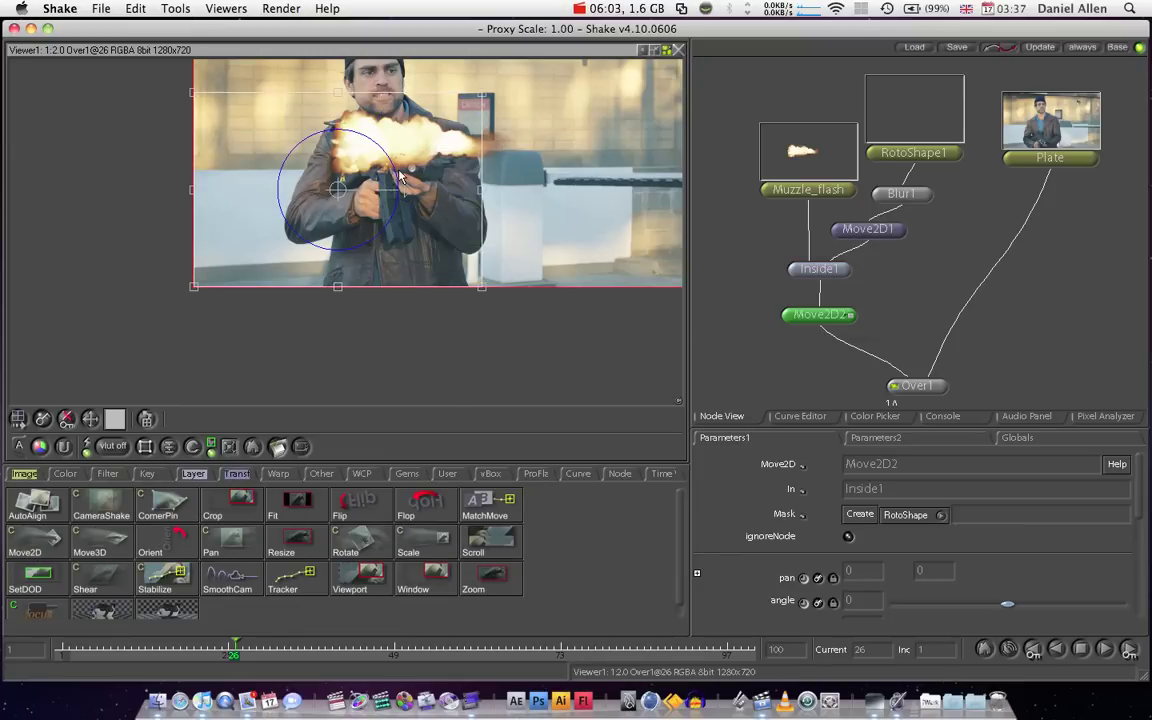
{"action": "left_click_drag", "start_coordinate": [420, 177], "coordinate": [479, 203]}
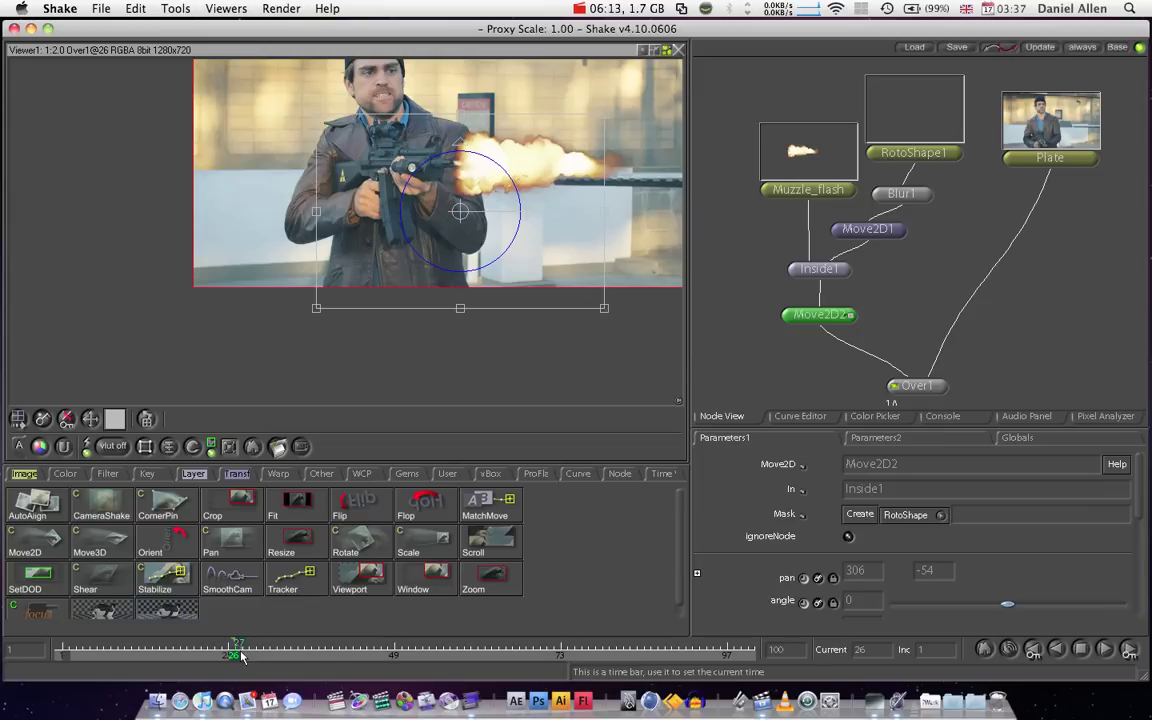
{"action": "mouse_move", "coordinate": [235, 640]}
{"action": "left_mouse_down"}
{"action": "mouse_move", "coordinate": [337, 625]}
{"action": "mouse_move", "coordinate": [226, 633]}
{"action": "mouse_move", "coordinate": [235, 642]}
{"action": "left_mouse_up"}
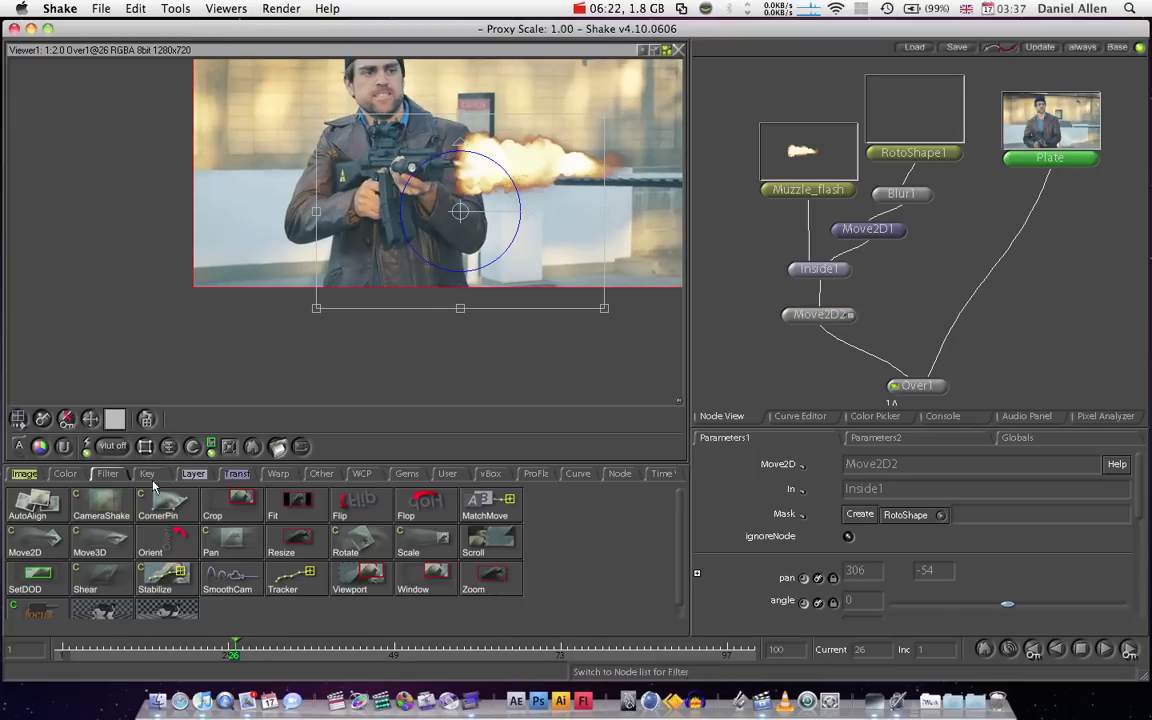
- Add a Stabilize node after Plate, place its track point on the rifle's round light at frame 26, and track forward through the clip
{"action": "left_click", "coordinate": [155, 578]}
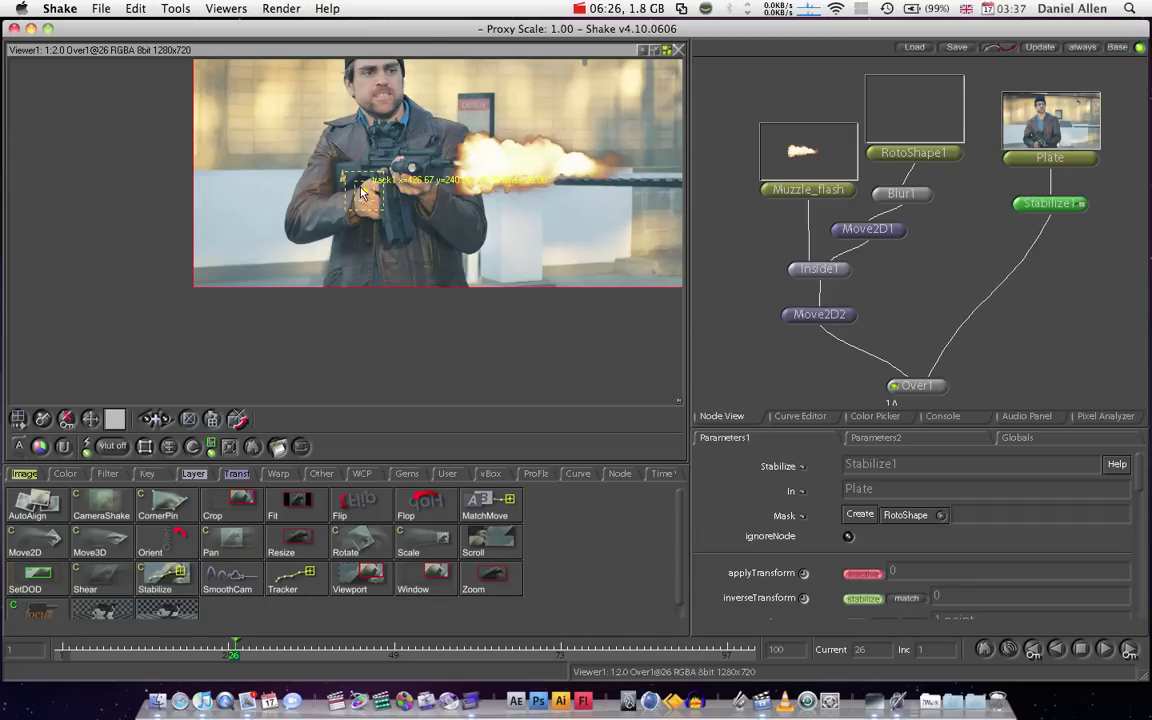
{"action": "left_click_drag", "start_coordinate": [365, 193], "coordinate": [455, 162]}
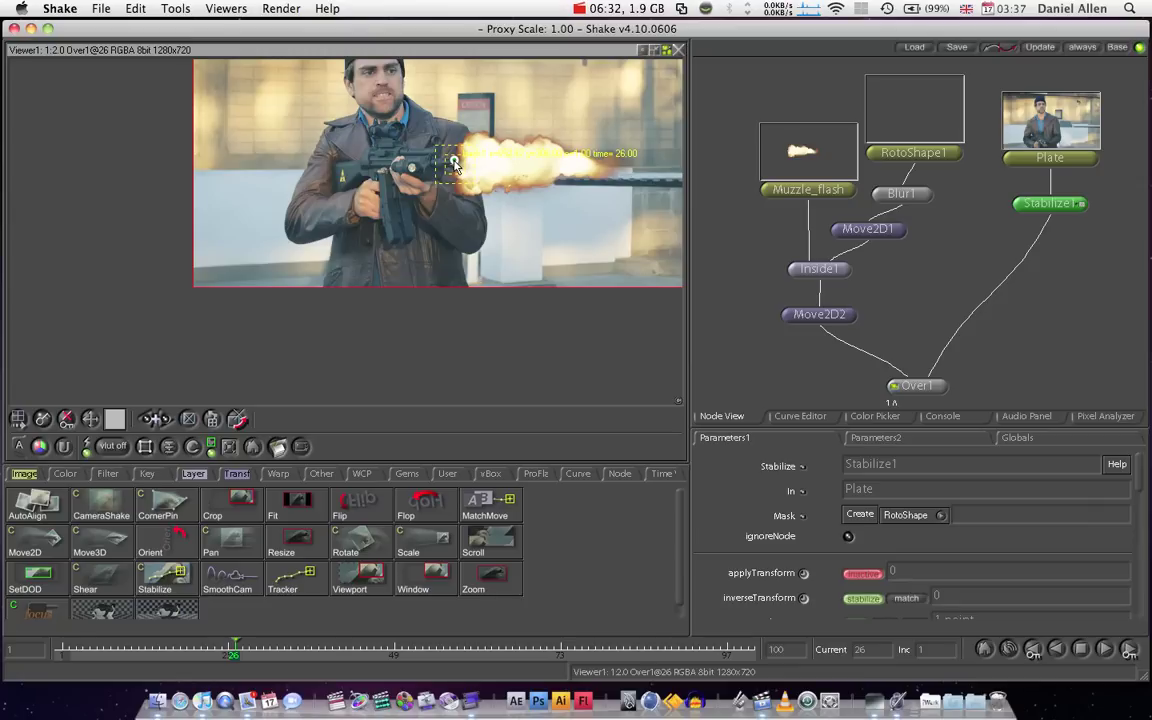
{"action": "left_click_drag", "start_coordinate": [455, 165], "coordinate": [415, 170]}
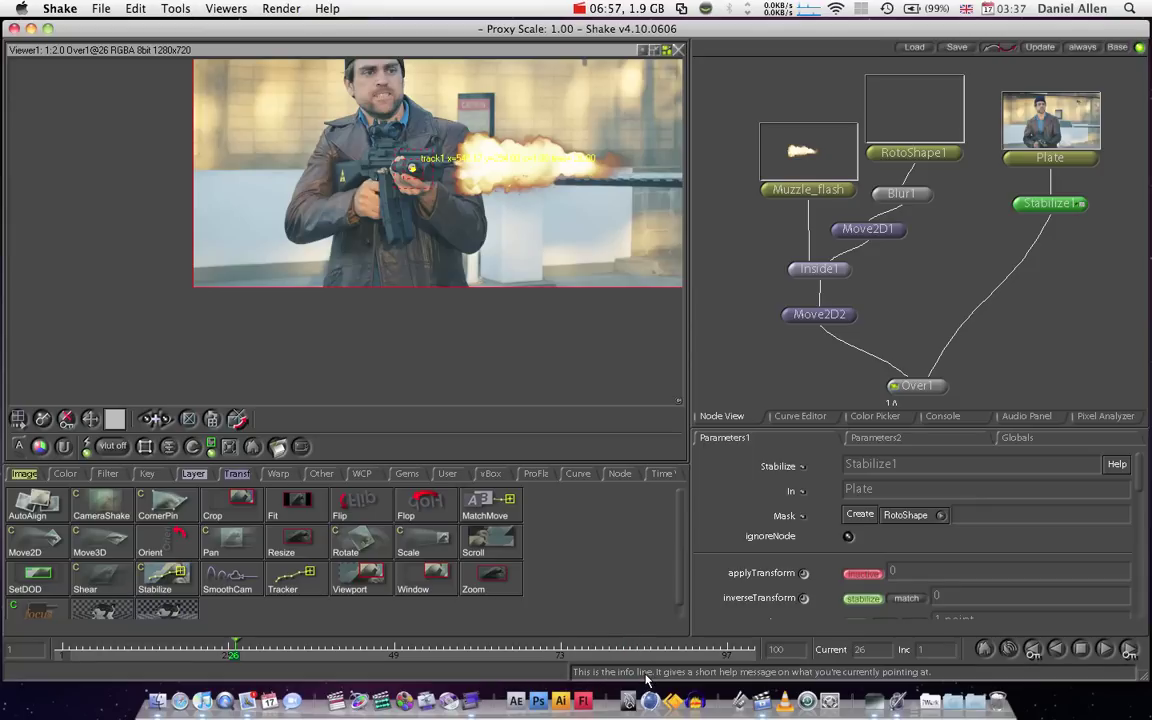
{"action": "left_click", "coordinate": [166, 421]}
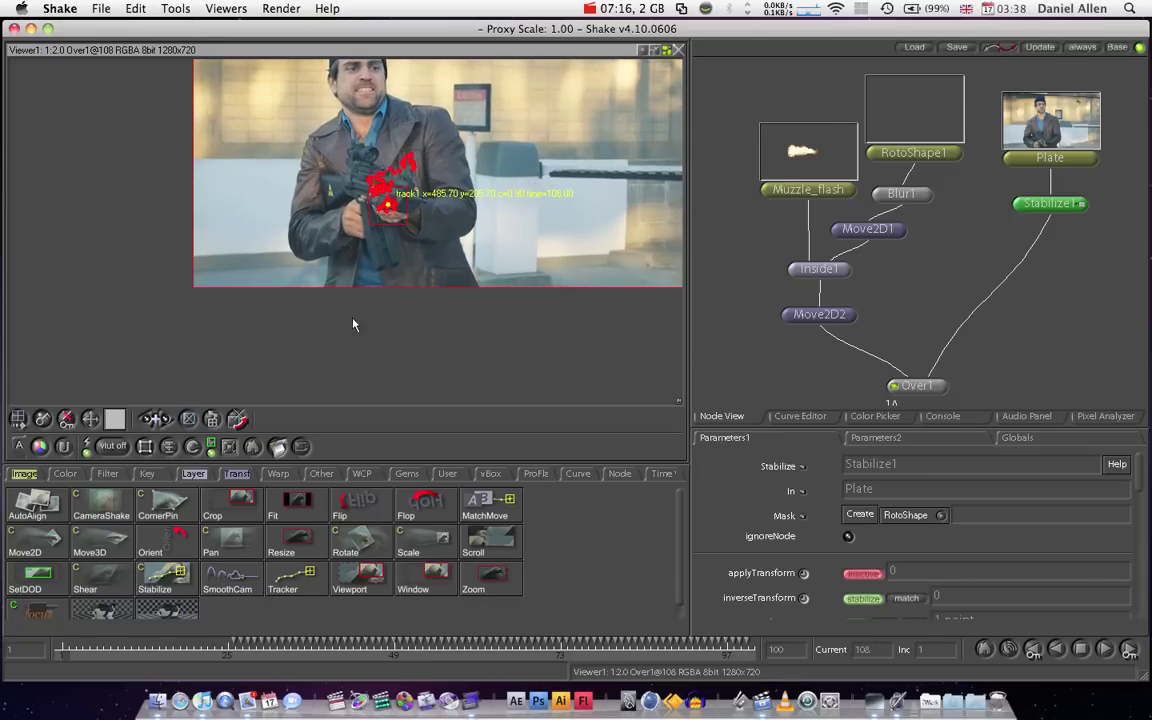
- Detach Stabilize1 from Plate, insert it between Move2D2 and Over1, and set its transform to active with inverse transform on match
{"action": "mouse_move", "coordinate": [1048, 210]}
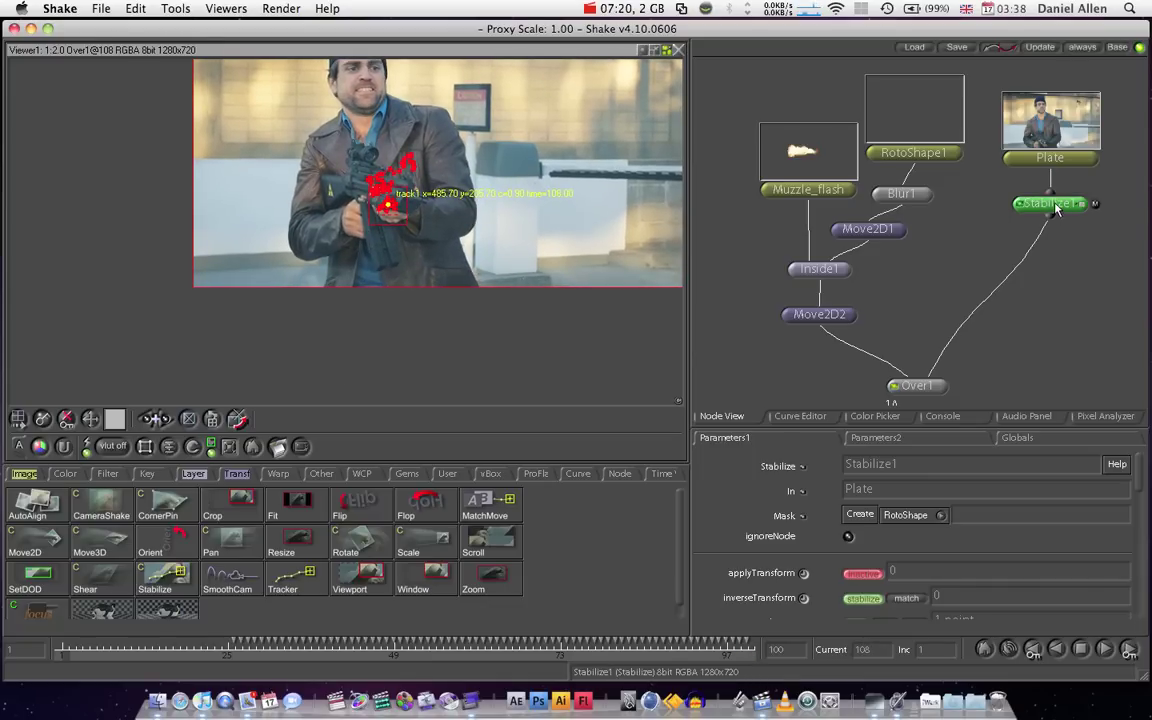
{"action": "left_click_drag", "start_coordinate": [1056, 208], "coordinate": [903, 384]}
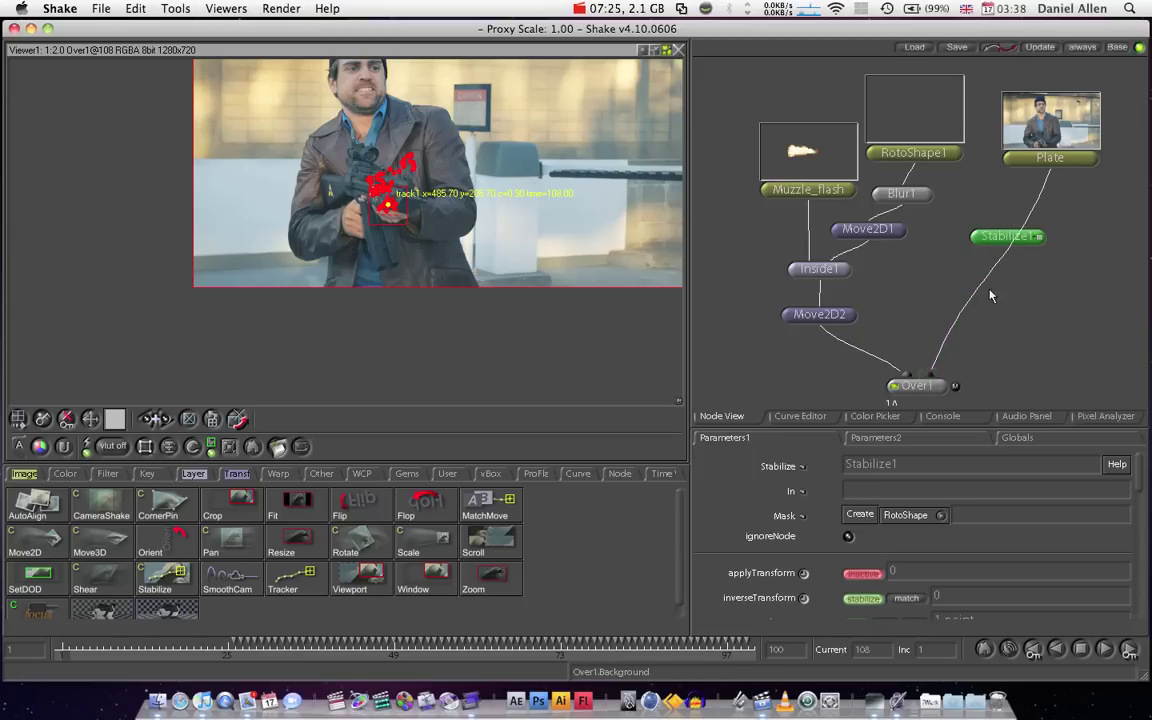
{"action": "left_click_drag", "start_coordinate": [1001, 240], "coordinate": [821, 383]}
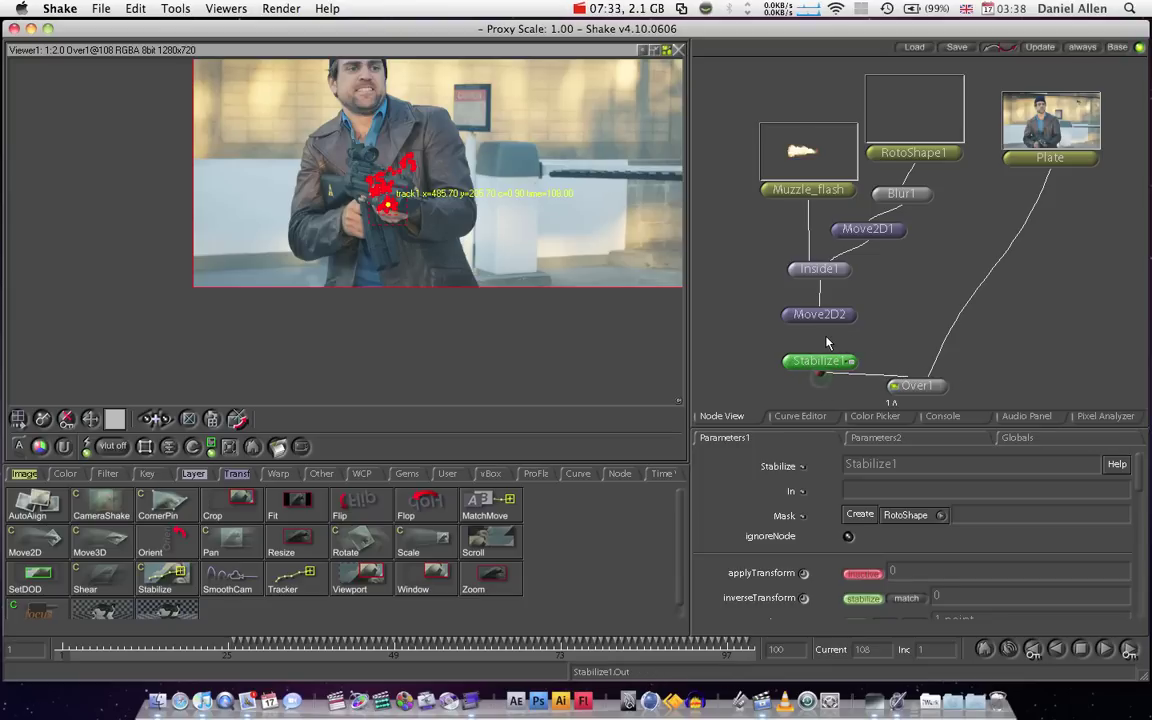
{"action": "left_click_drag", "start_coordinate": [820, 327], "coordinate": [820, 358]}
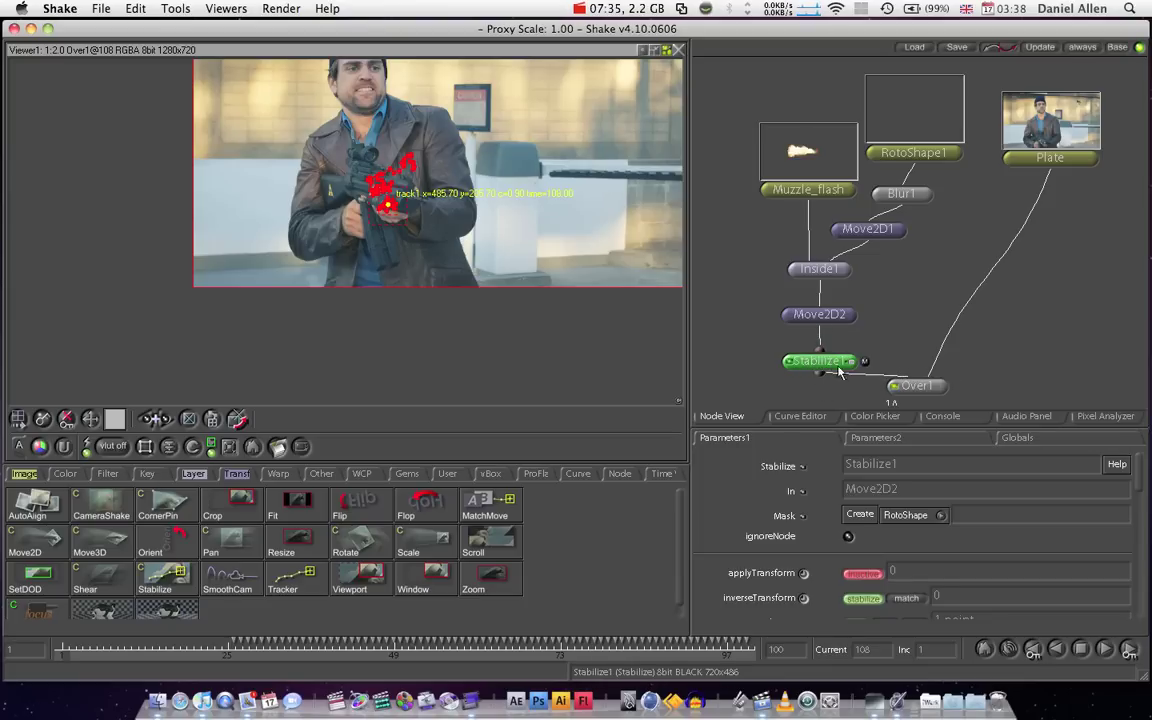
{"action": "left_click", "coordinate": [862, 575]}
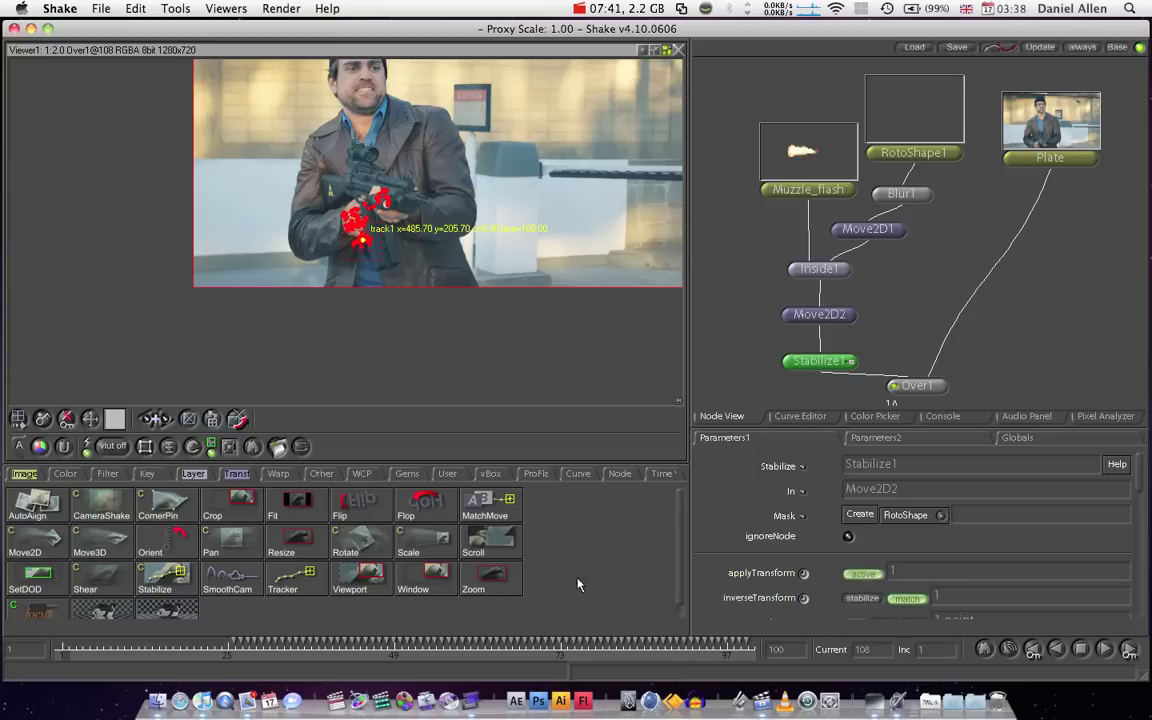
- Scrub the Over1 composite between frame 26 and about frame 51 to check the flash against the rifle, returning to frame 26
{"action": "left_click", "coordinate": [233, 648]}
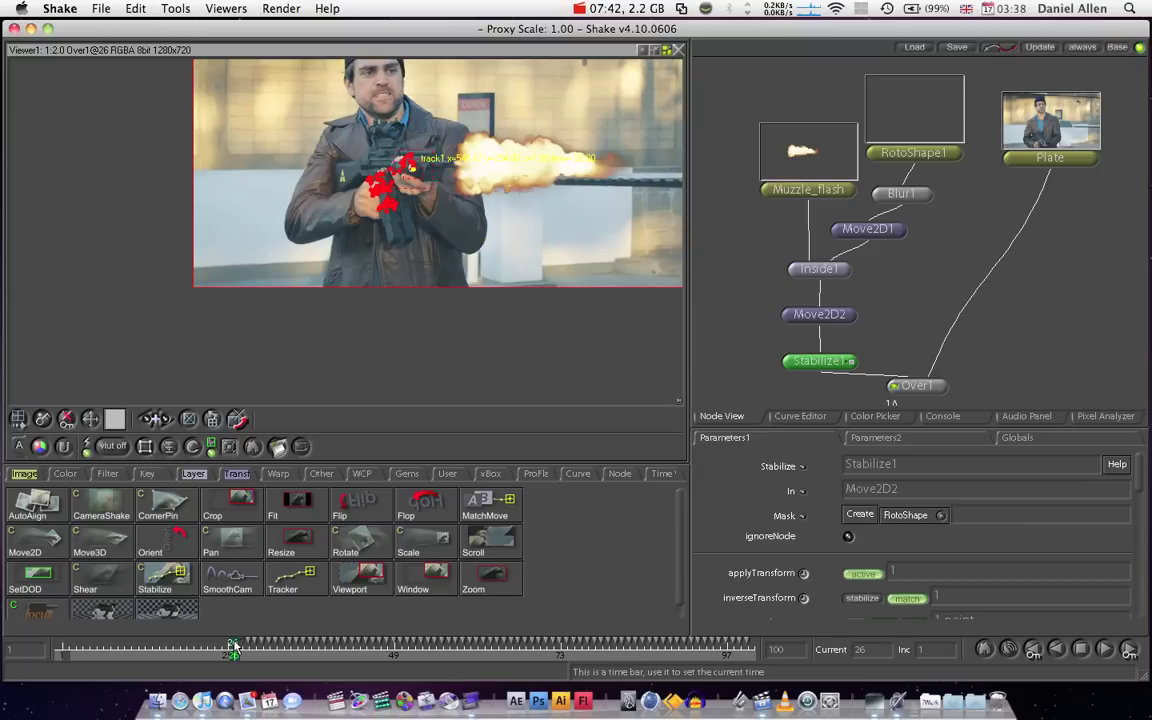
{"action": "left_click_drag", "start_coordinate": [233, 648], "coordinate": [395, 627]}
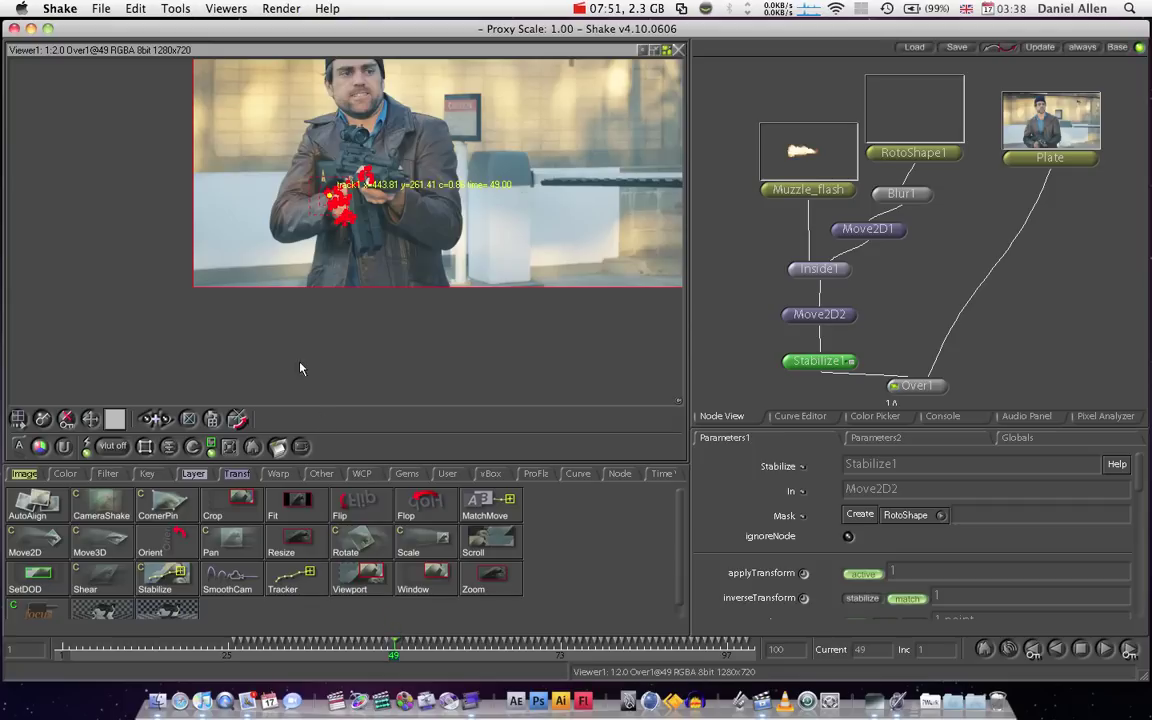
{"action": "left_click", "coordinate": [914, 385]}
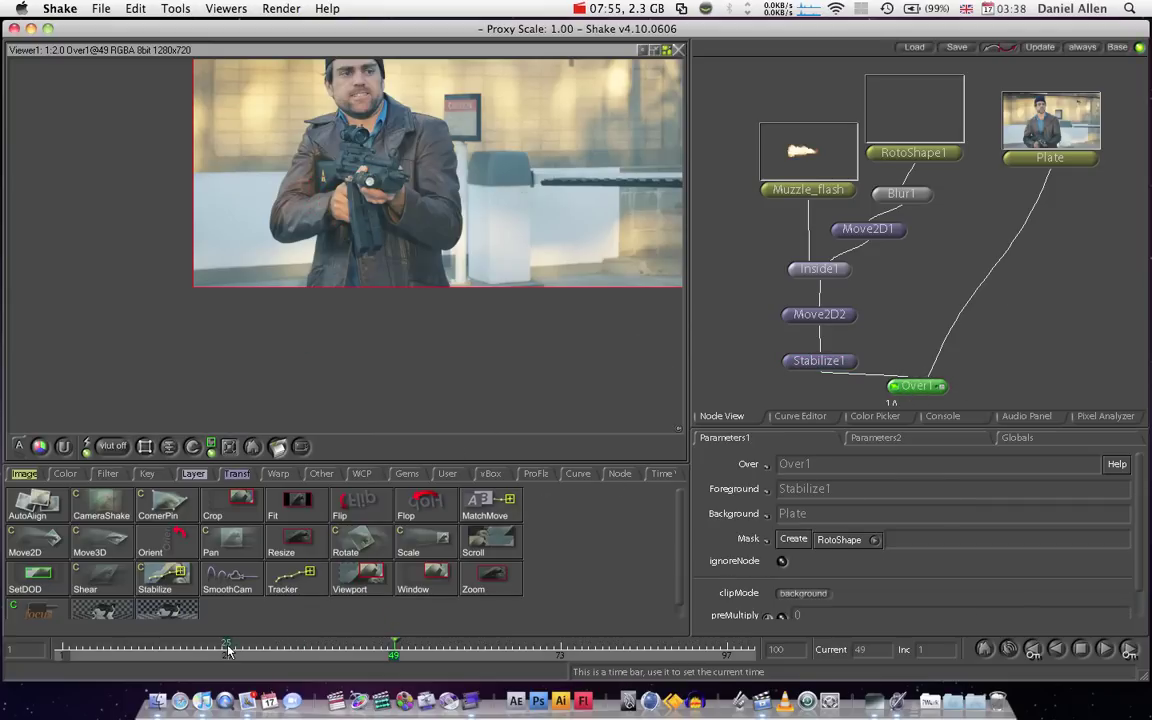
{"action": "left_click_drag", "start_coordinate": [228, 650], "coordinate": [409, 626]}
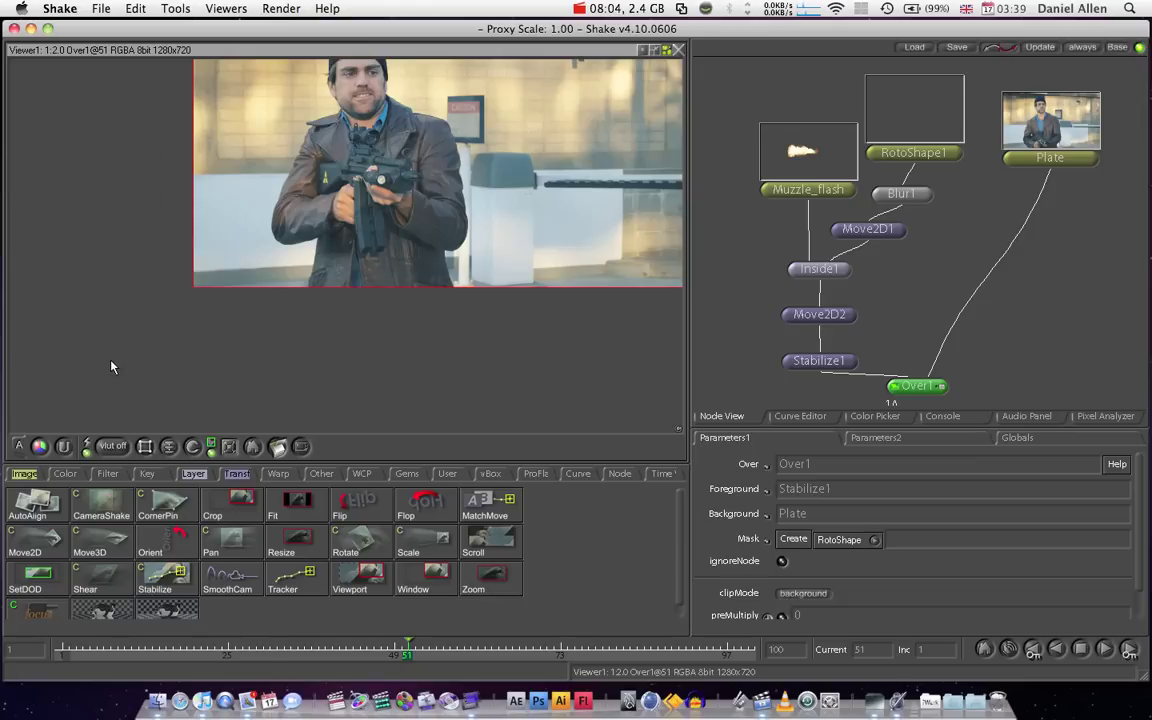
{"action": "key", "text": "minus"}
{"action": "key", "text": "plus"}
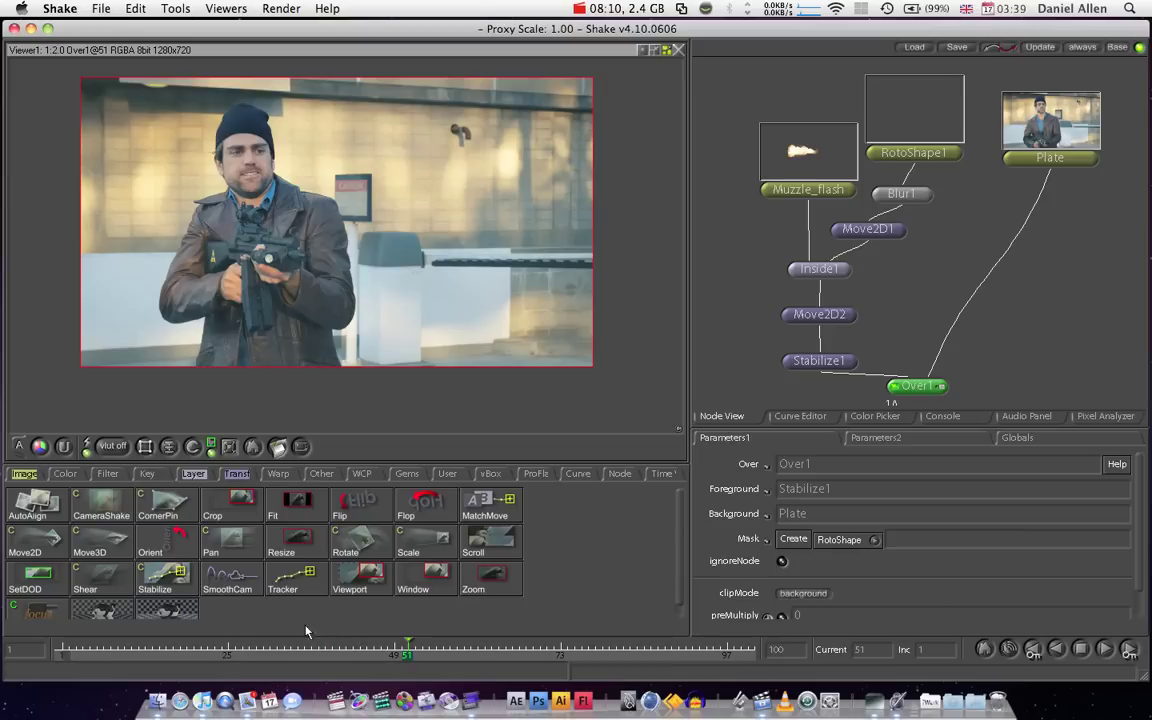
{"action": "left_click", "coordinate": [234, 645]}
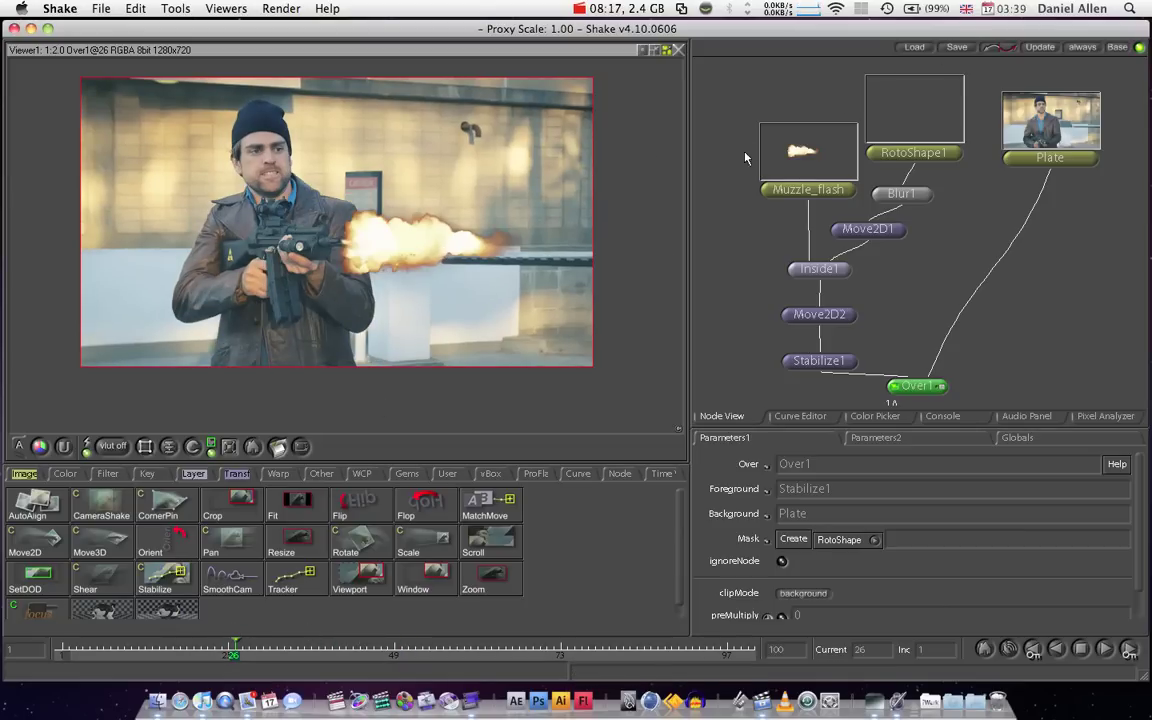
- Move Muzzle_flash up and away from the matte branch, and place Stabilize1 directly beneath Move2D2
{"action": "mouse_move", "coordinate": [789, 166]}
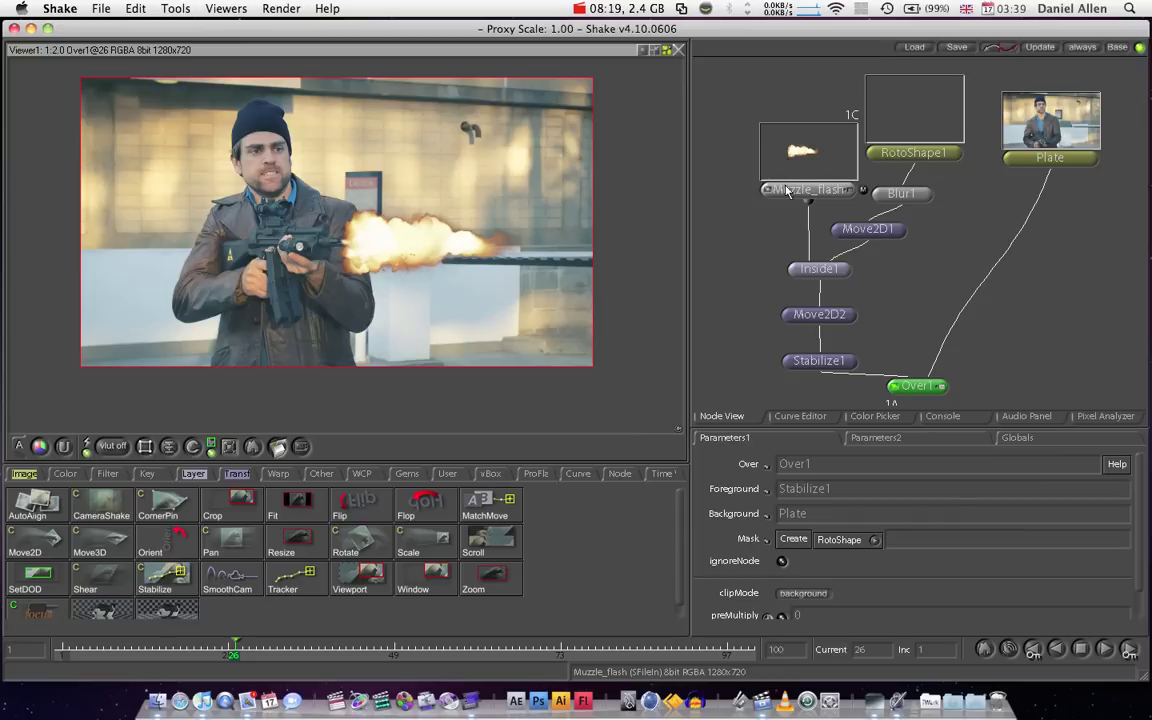
{"action": "mouse_move", "coordinate": [810, 186]}
{"action": "left_click_drag", "start_coordinate": [810, 192], "coordinate": [757, 130]}
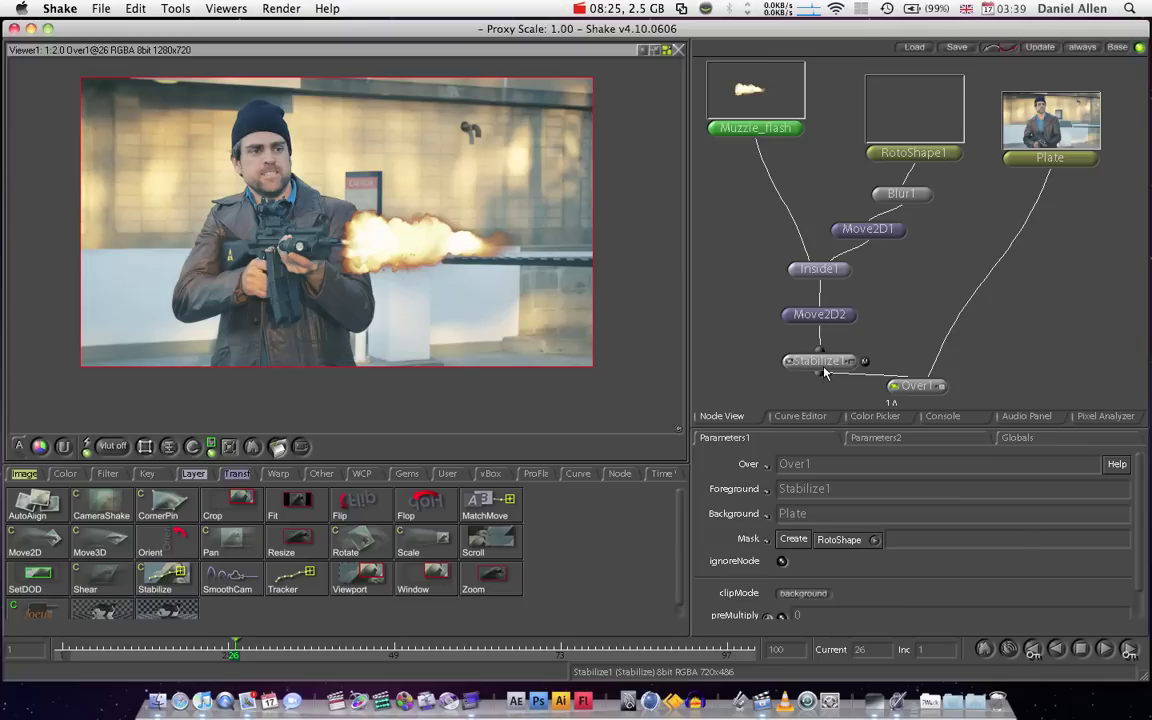
{"action": "left_click_drag", "start_coordinate": [823, 367], "coordinate": [816, 347]}
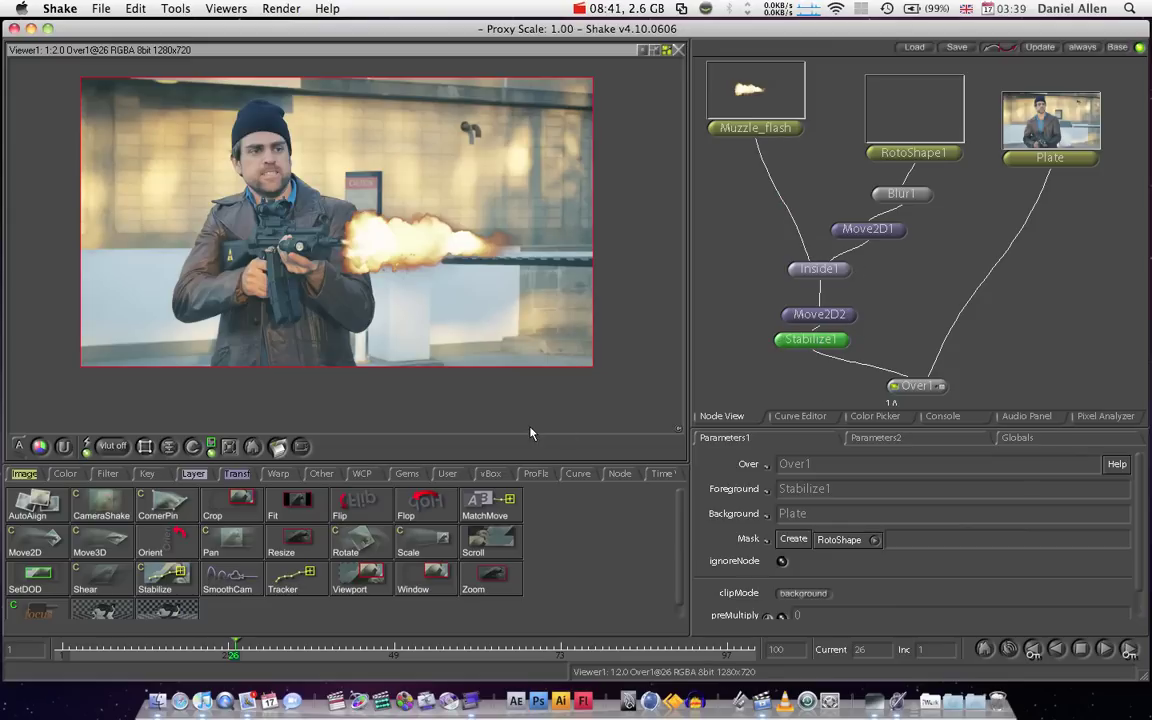
{"action": "left_click", "coordinate": [107, 473]}
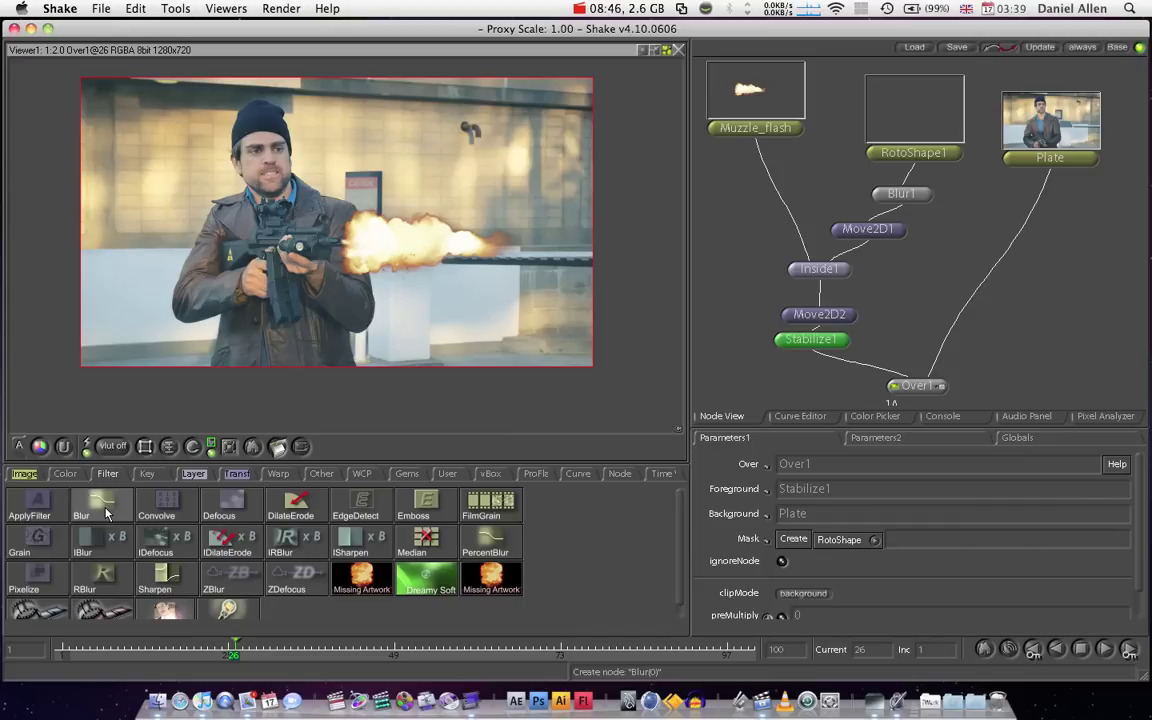
{"action": "left_click", "coordinate": [103, 510]}
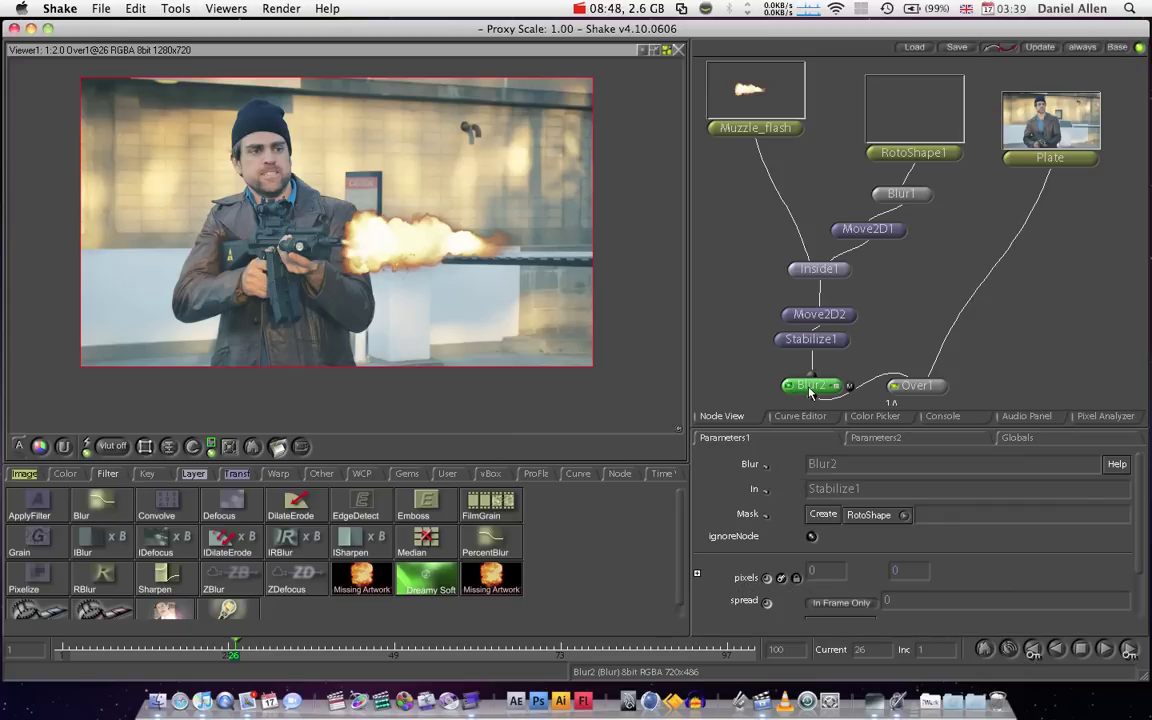
{"action": "left_click_drag", "start_coordinate": [812, 583], "coordinate": [760, 583]}
{"action": "key", "text": "Delete"}
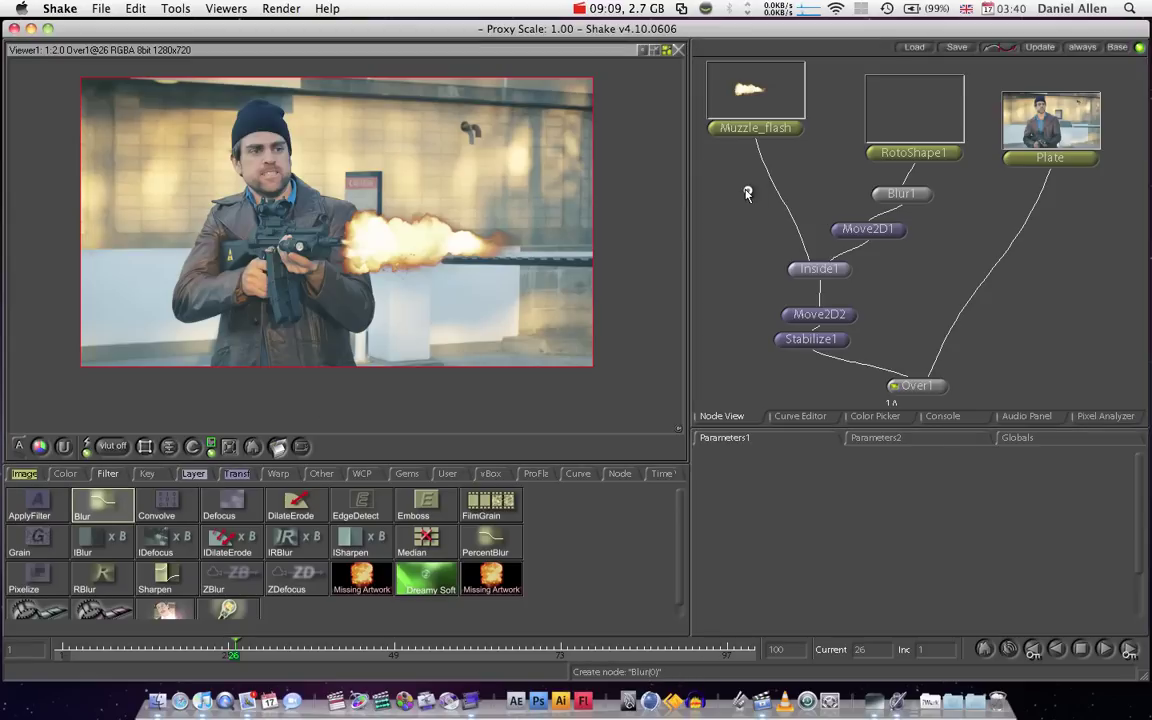
- Add a Blur node and place it beside Inside1 in the enlarged node view
{"action": "left_click", "coordinate": [82, 511]}
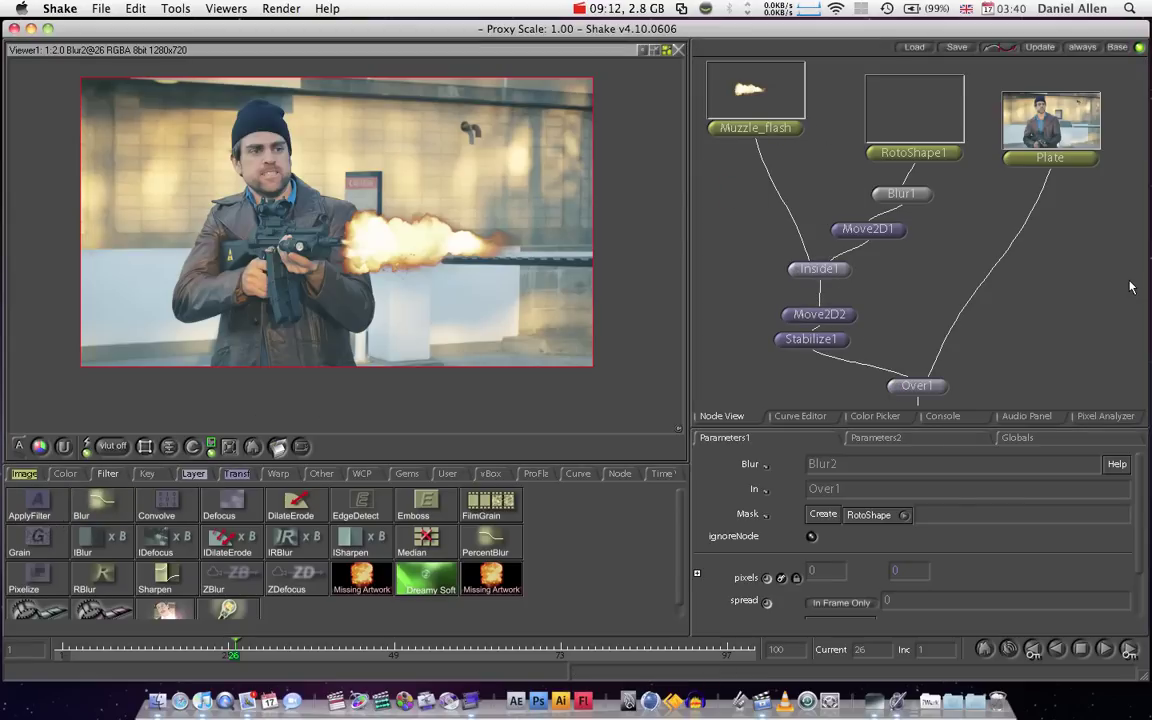
{"action": "key", "text": "space"}
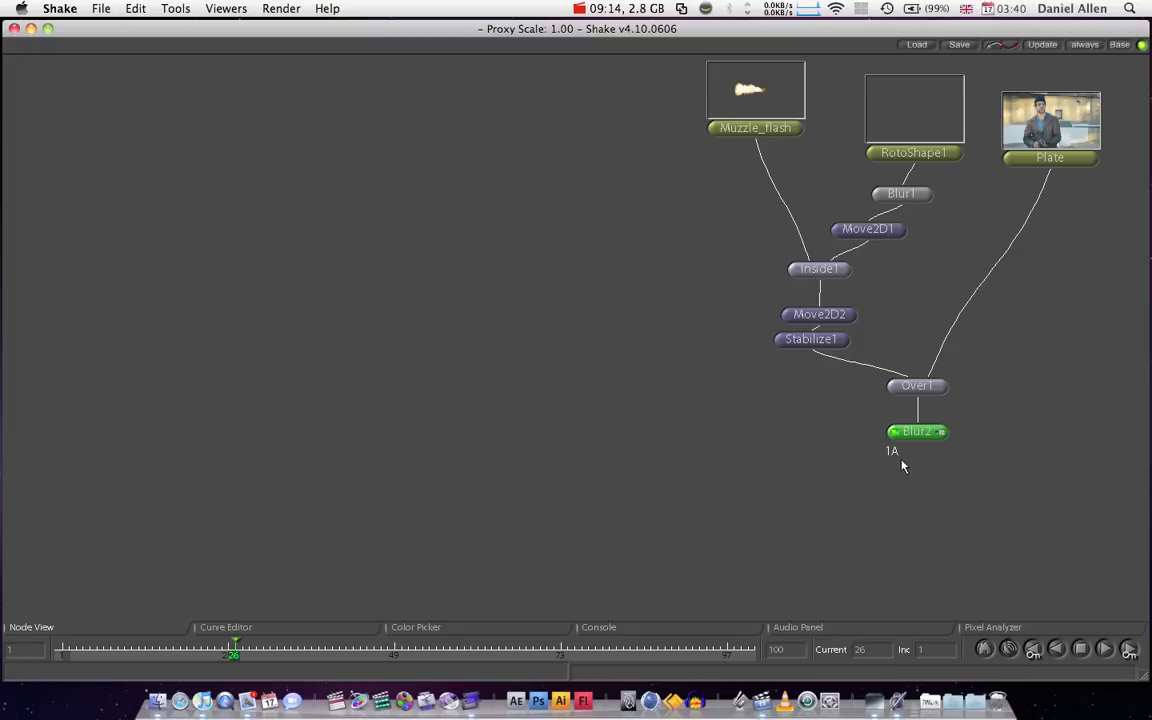
{"action": "left_click_drag", "start_coordinate": [918, 432], "coordinate": [699, 400]}
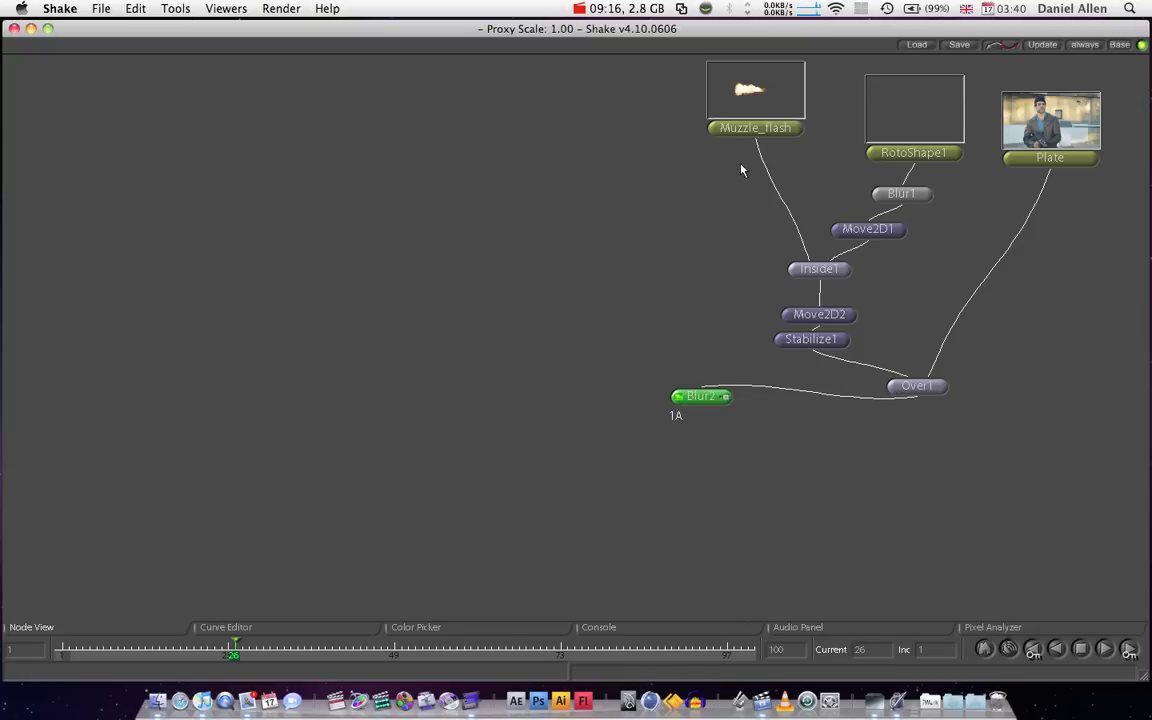
{"action": "left_click_drag", "start_coordinate": [808, 261], "coordinate": [699, 411]}
{"action": "left_click_drag", "start_coordinate": [774, 183], "coordinate": [753, 257]}
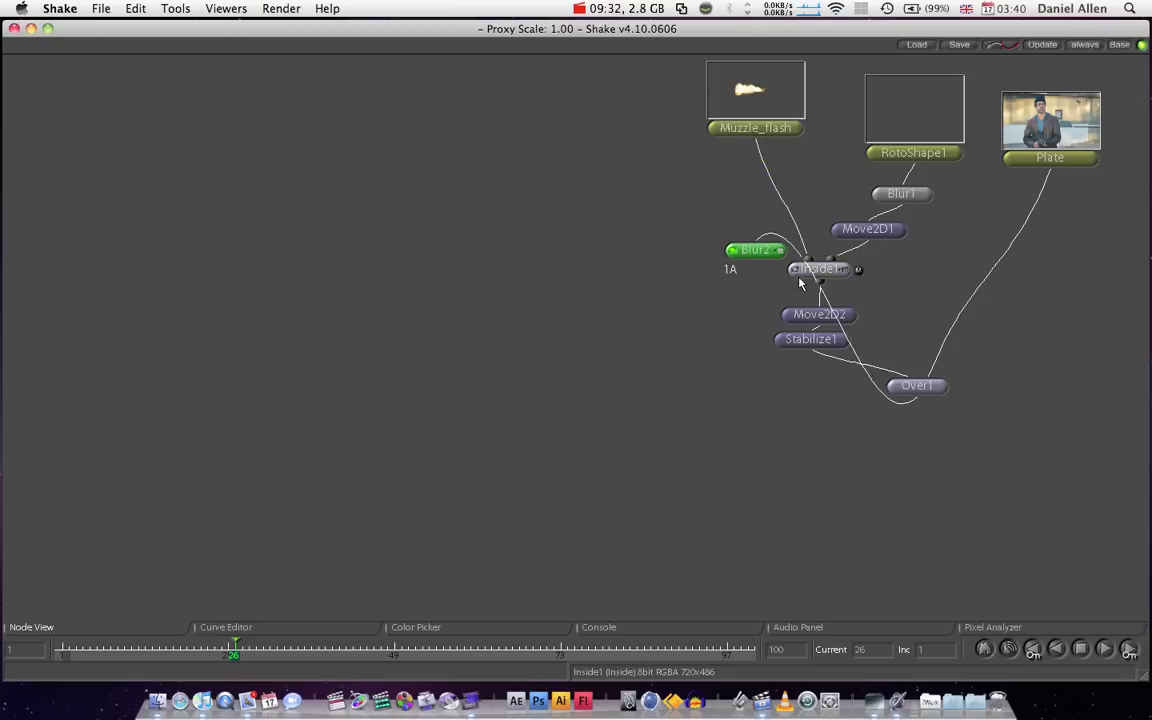
- Rewire Blur2 to take its input from Inside1 and feed Move2D2, and restore the full workspace layout
{"action": "left_click_drag", "start_coordinate": [817, 290], "coordinate": [915, 395]}
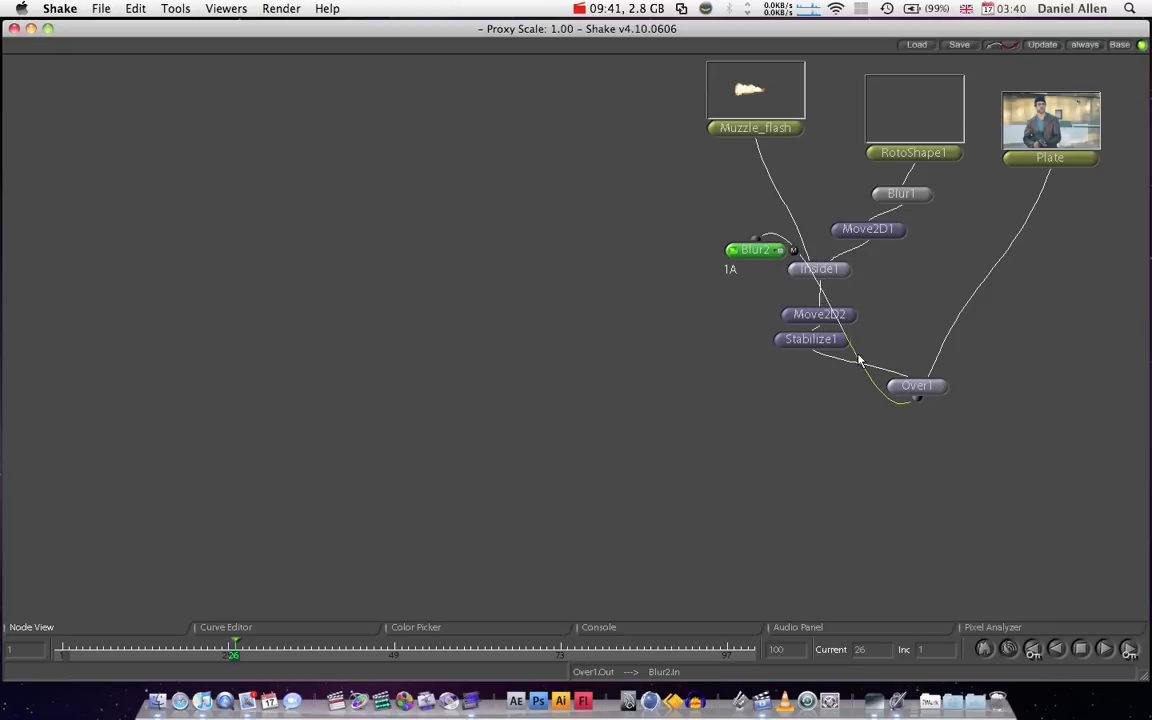
{"action": "left_click_drag", "start_coordinate": [858, 368], "coordinate": [818, 288]}
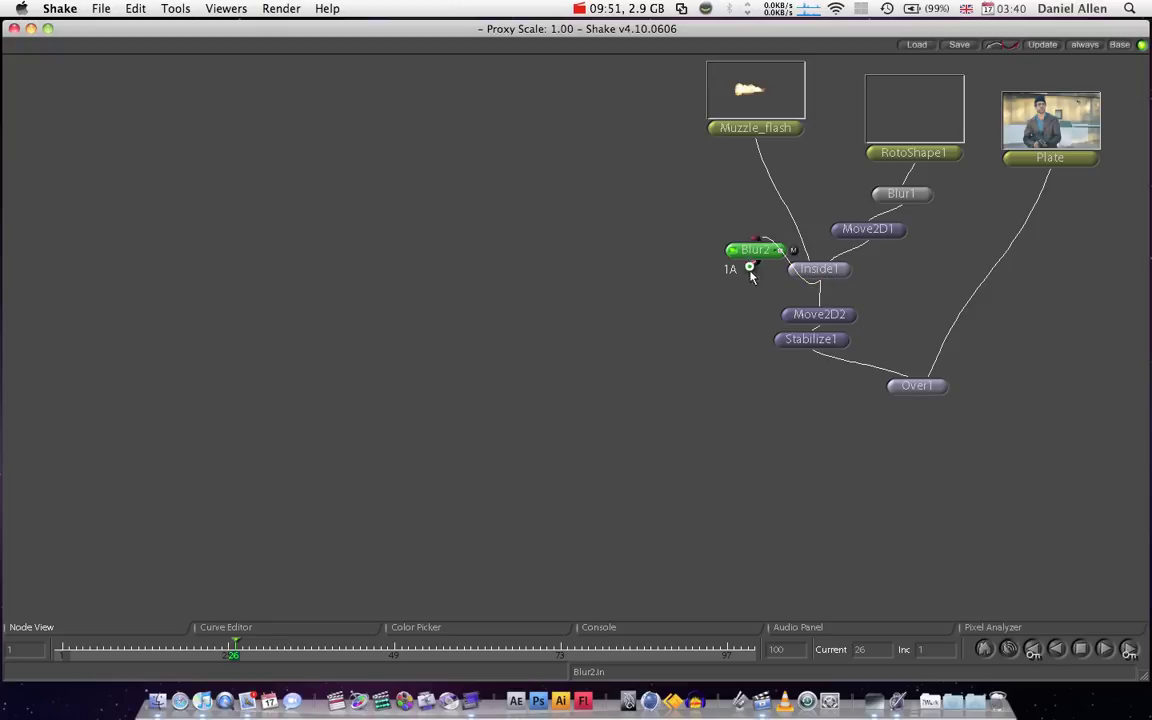
{"action": "left_click_drag", "start_coordinate": [751, 265], "coordinate": [818, 303]}
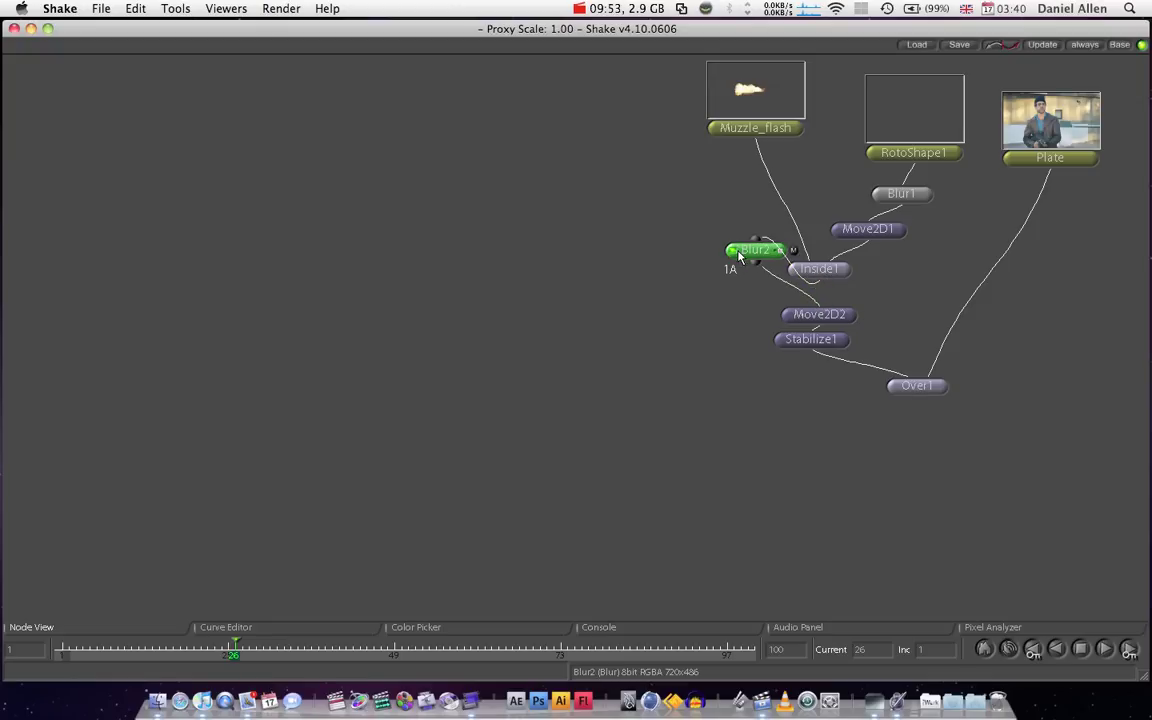
{"action": "key", "text": "space"}
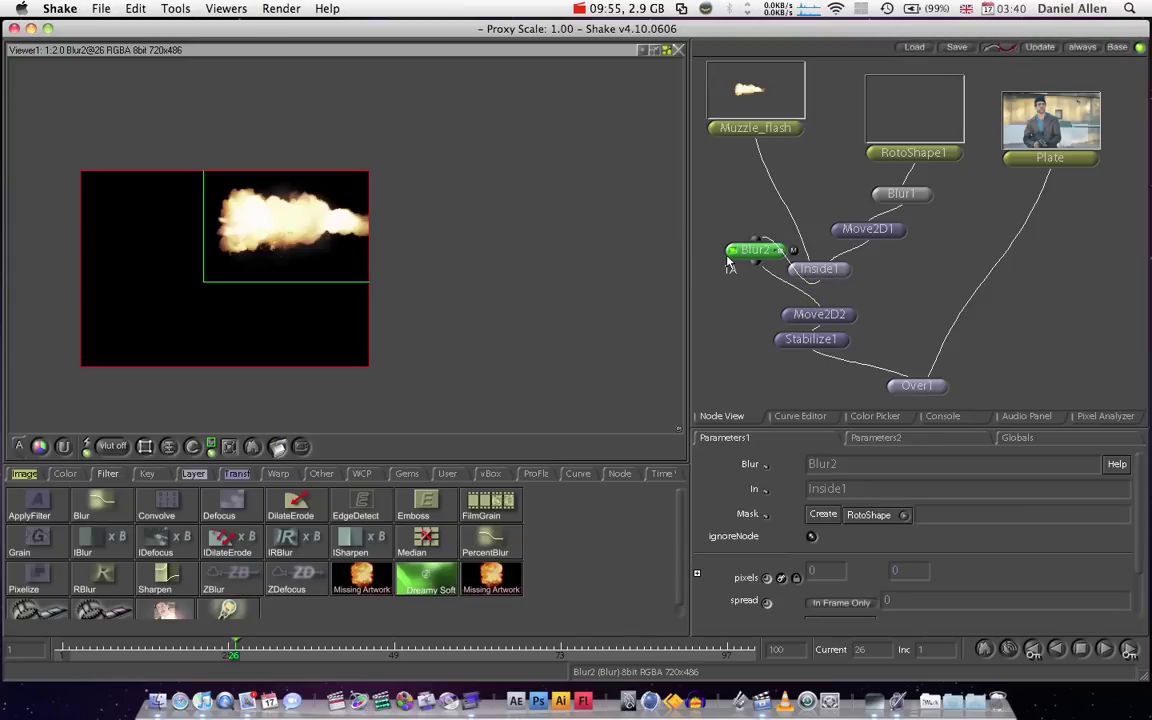
- View the Over1 composite and set Blur2's blur amount to 0 pixels
{"action": "double_click", "coordinate": [912, 385]}
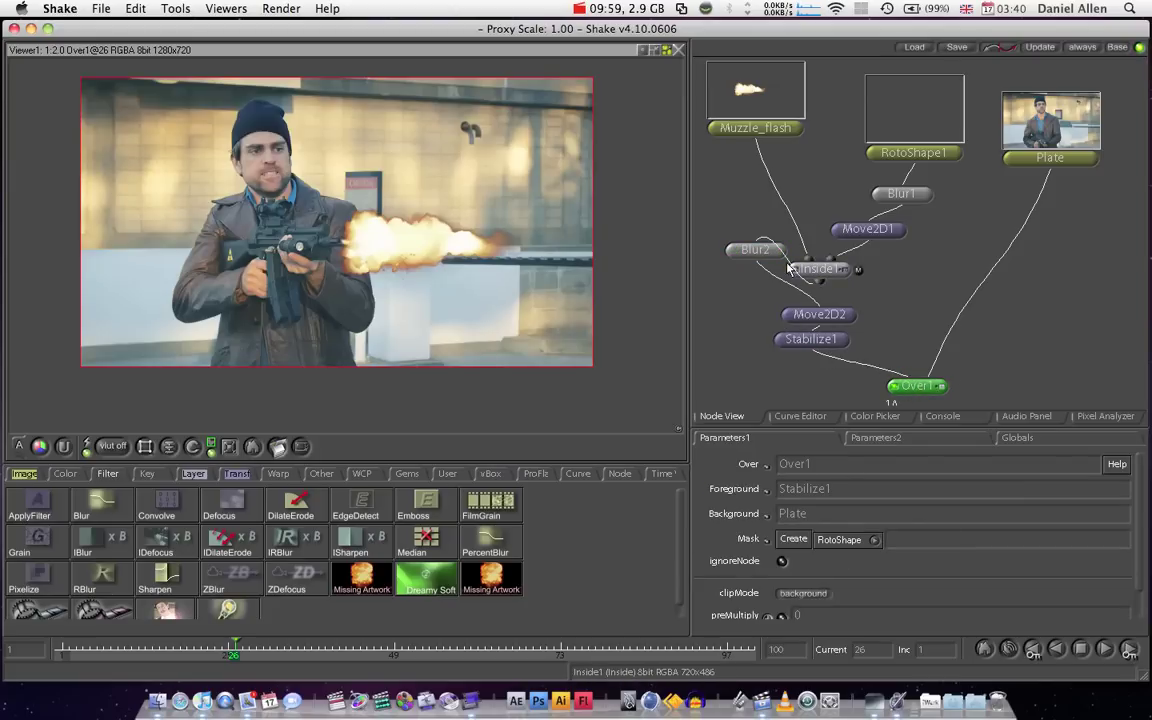
{"action": "left_click", "coordinate": [781, 256]}
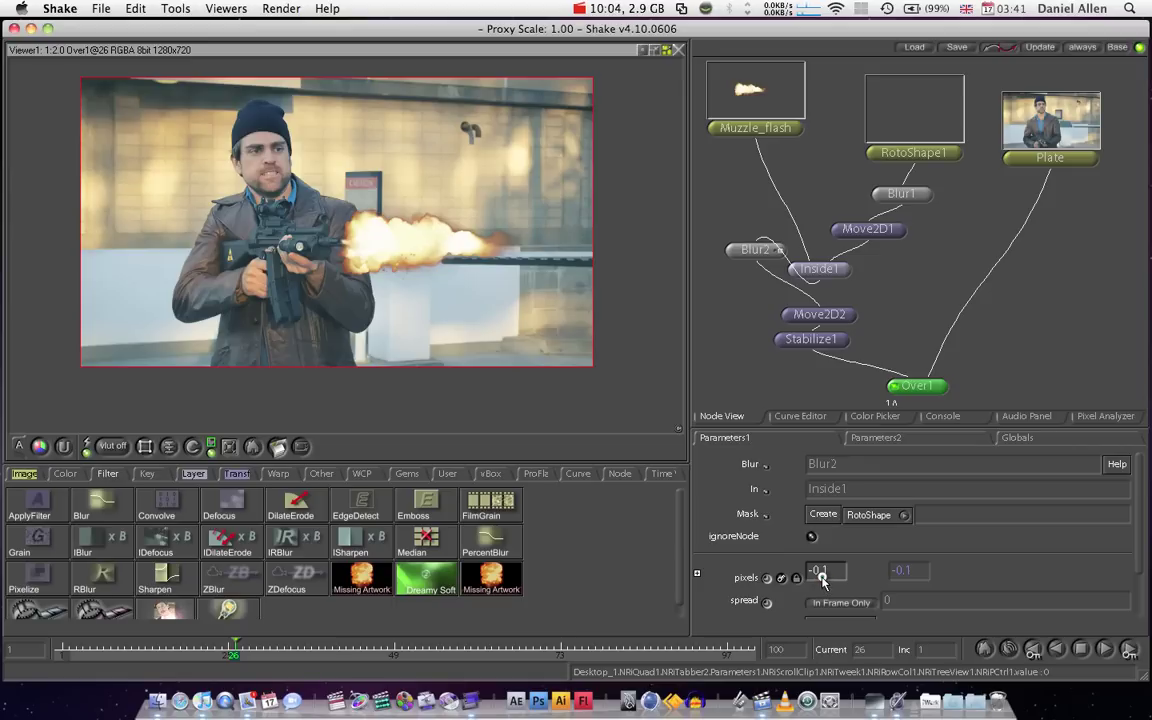
{"action": "left_click_drag", "start_coordinate": [813, 580], "coordinate": [810, 588]}
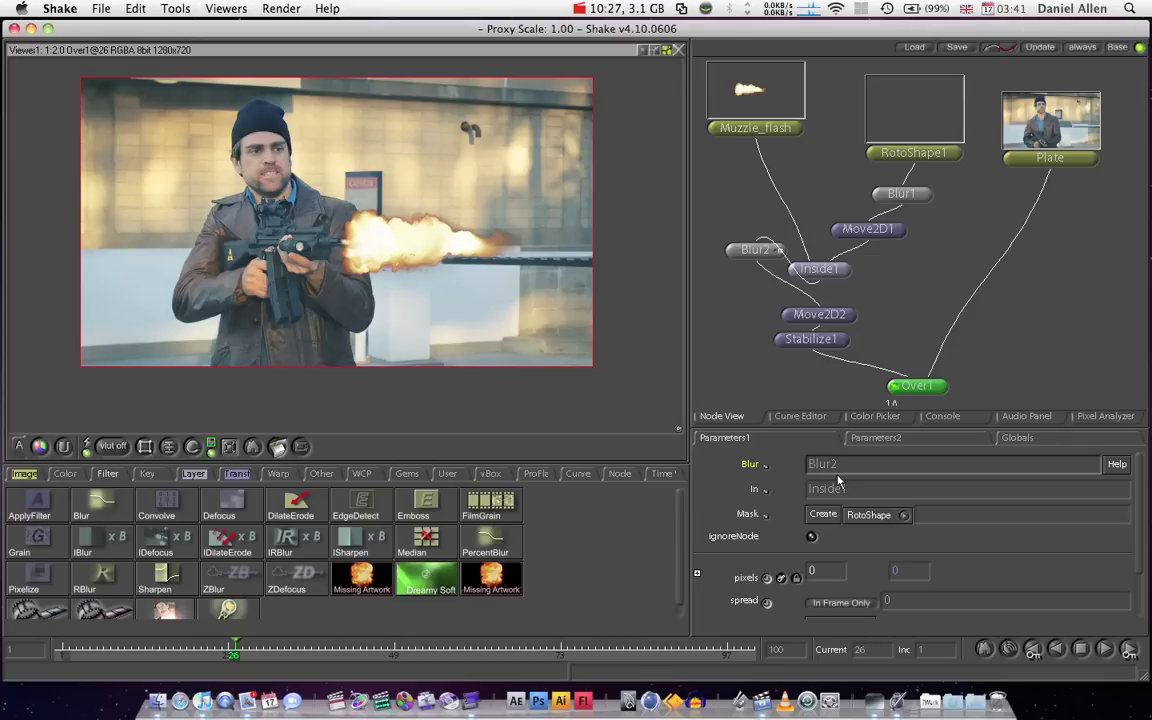
- Browse the available filter and colour nodes, down to the end of the colour set
{"action": "left_click", "coordinate": [76, 477]}
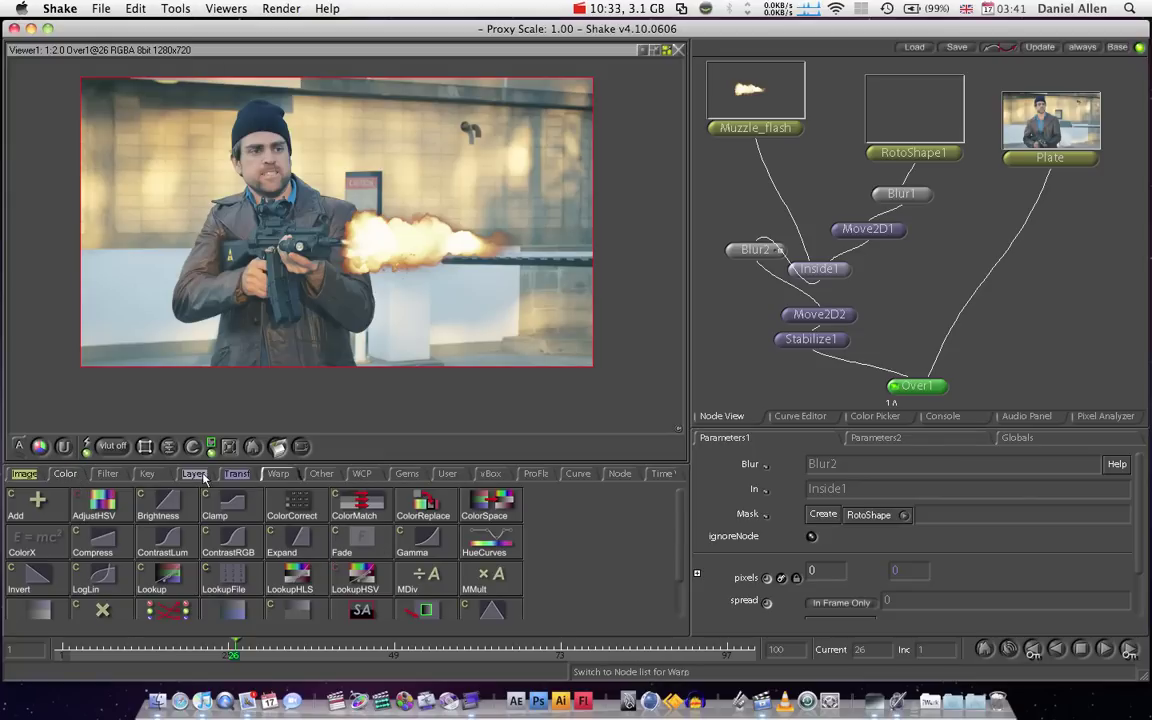
{"action": "left_click", "coordinate": [107, 474]}
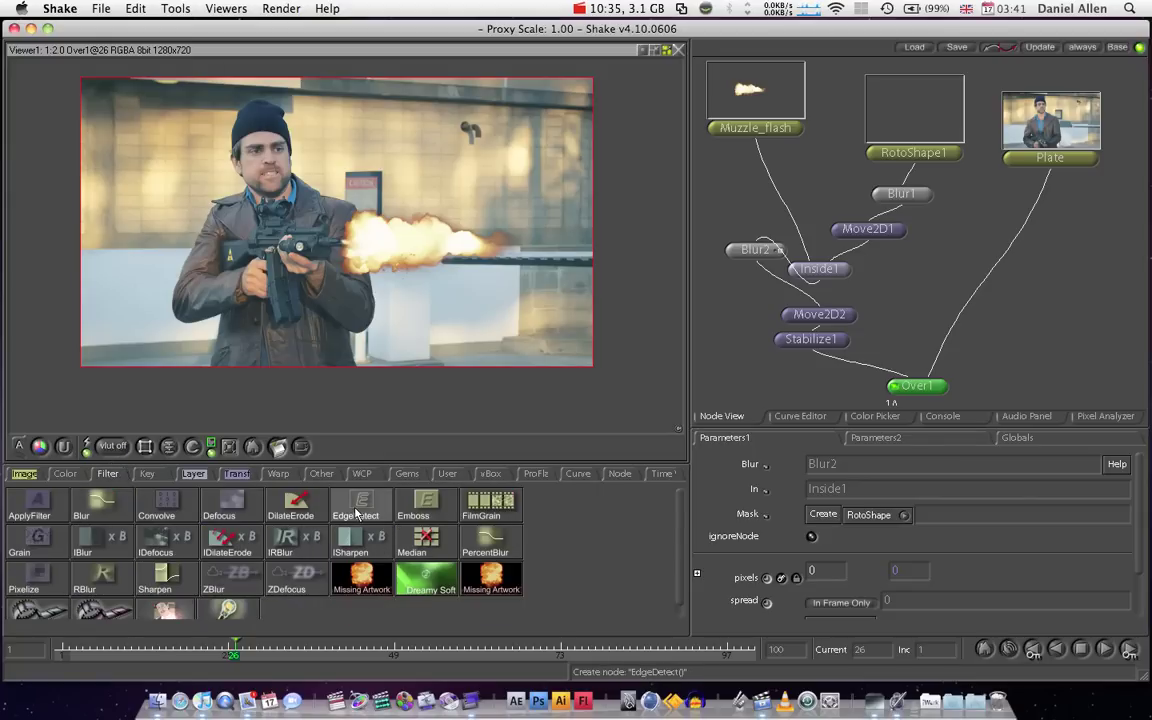
{"action": "left_click", "coordinate": [62, 477]}
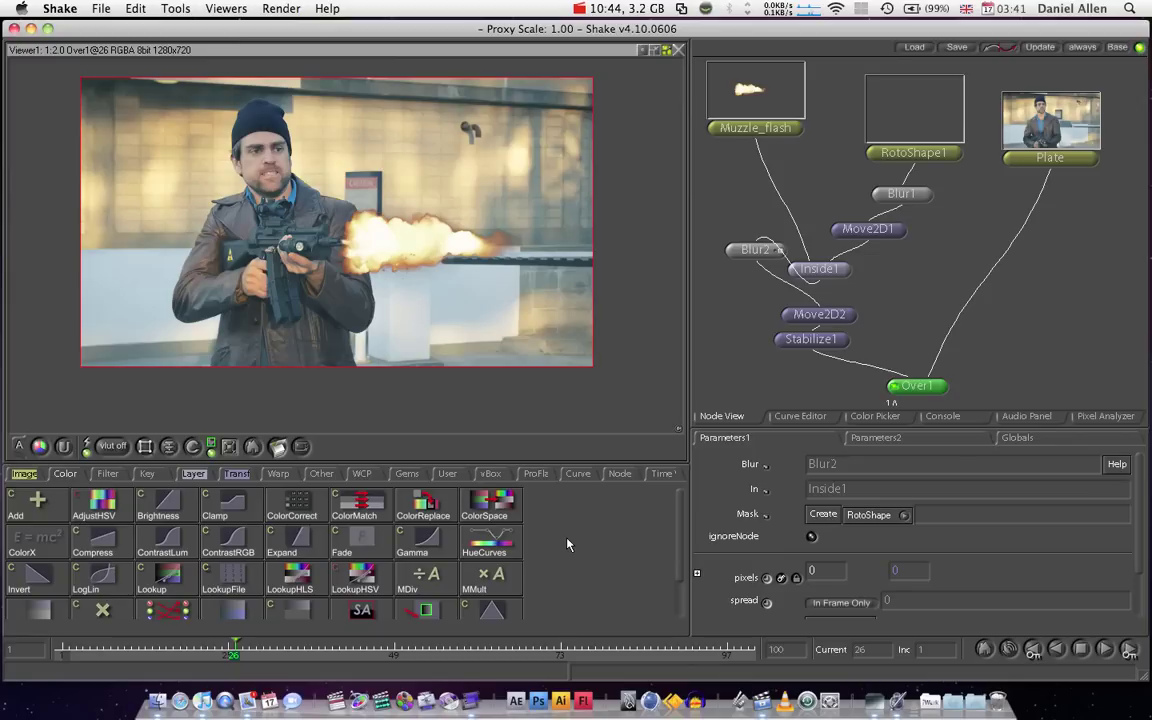
{"action": "scroll", "coordinate": [682, 545], "scroll_direction": "down", "scroll_amount": 1}
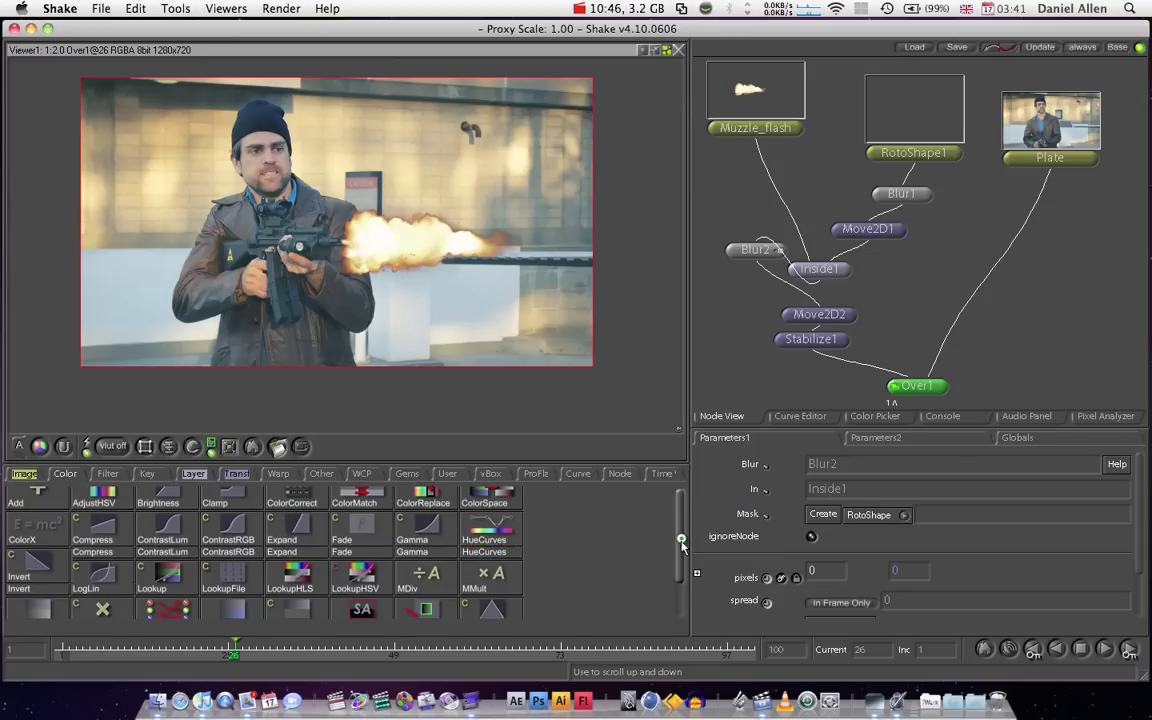
{"action": "left_click_drag", "start_coordinate": [682, 545], "coordinate": [682, 562]}
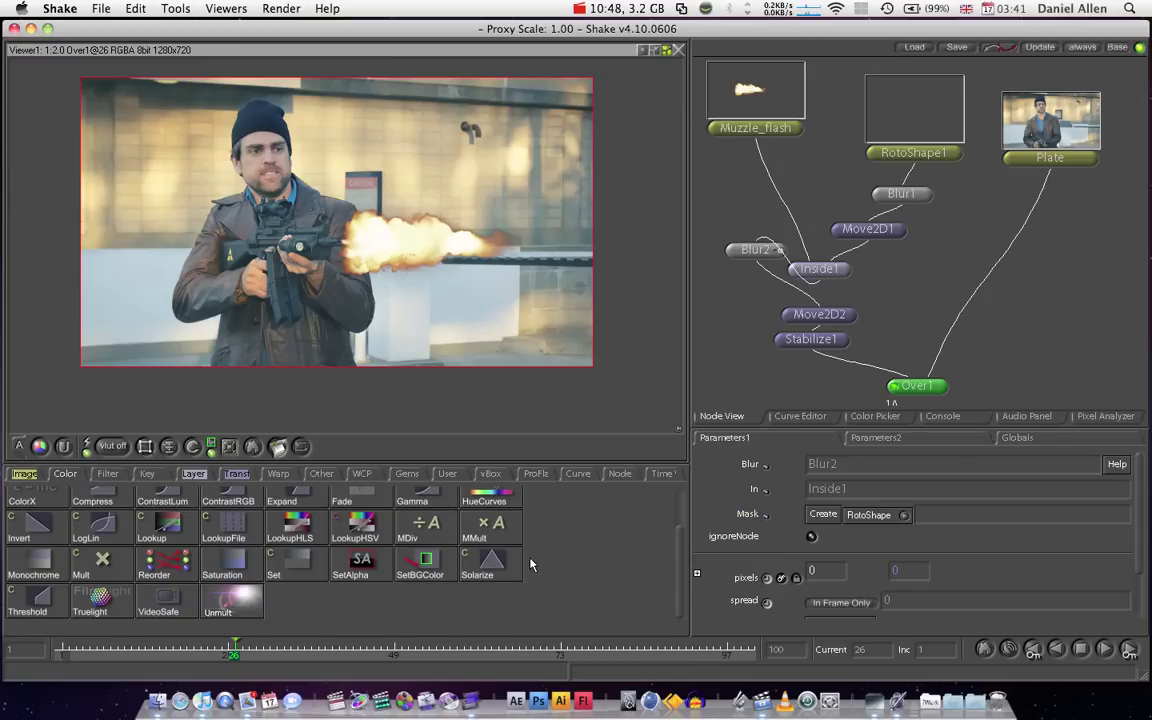